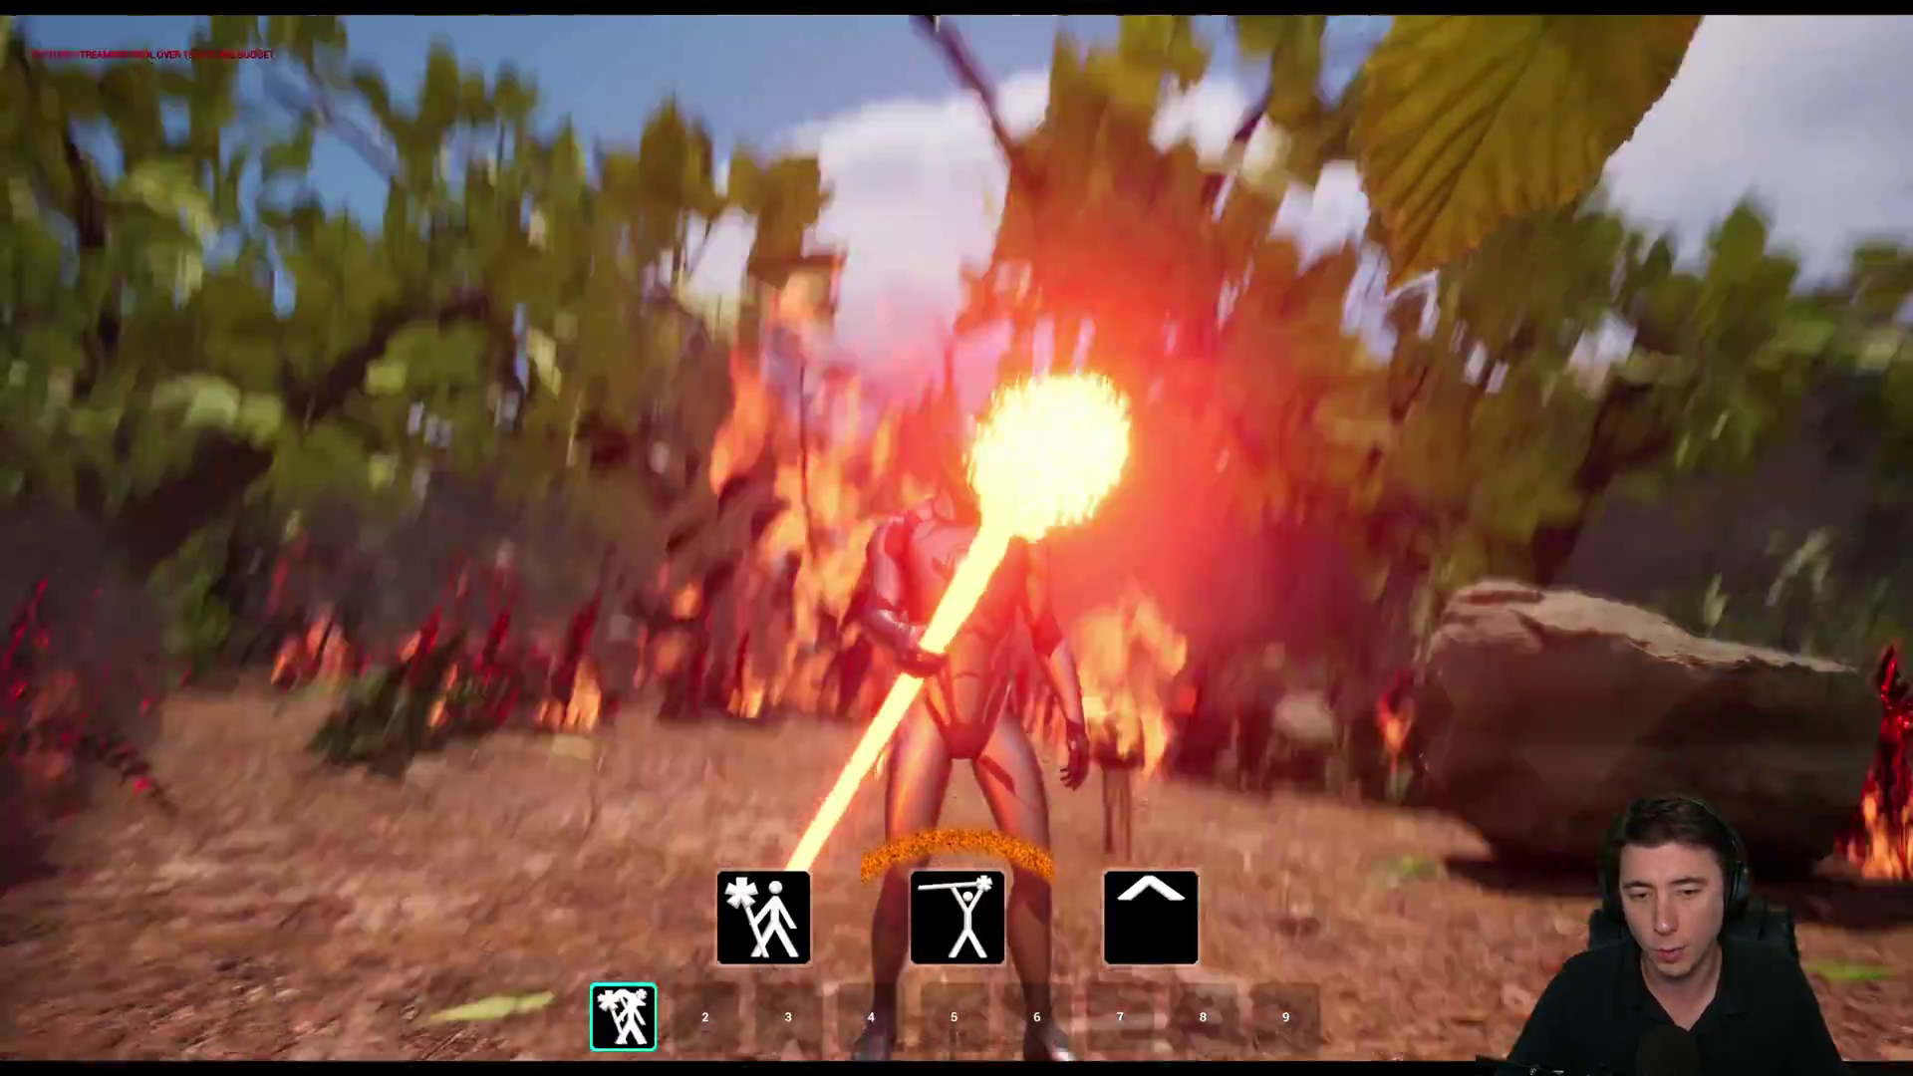
pyautogui.press('q')
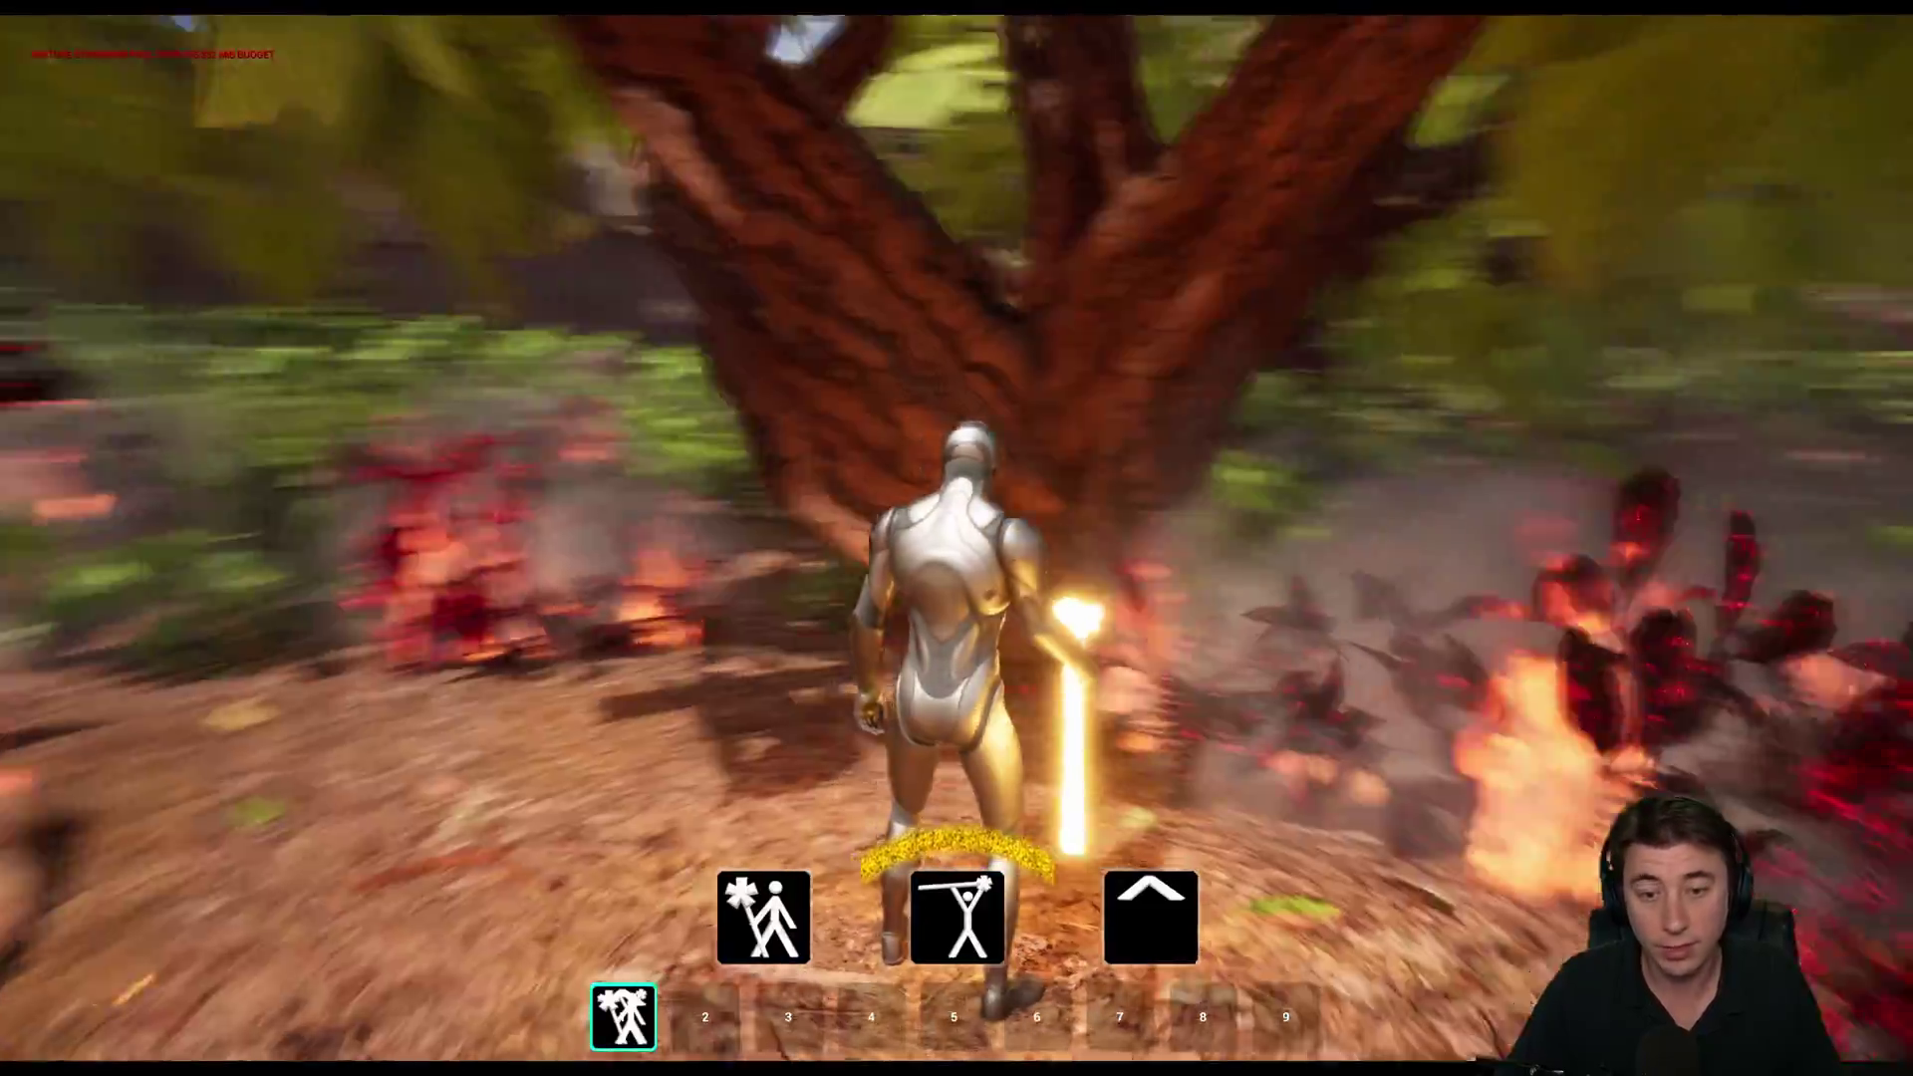
pyautogui.press('w')
pyautogui.press('e')
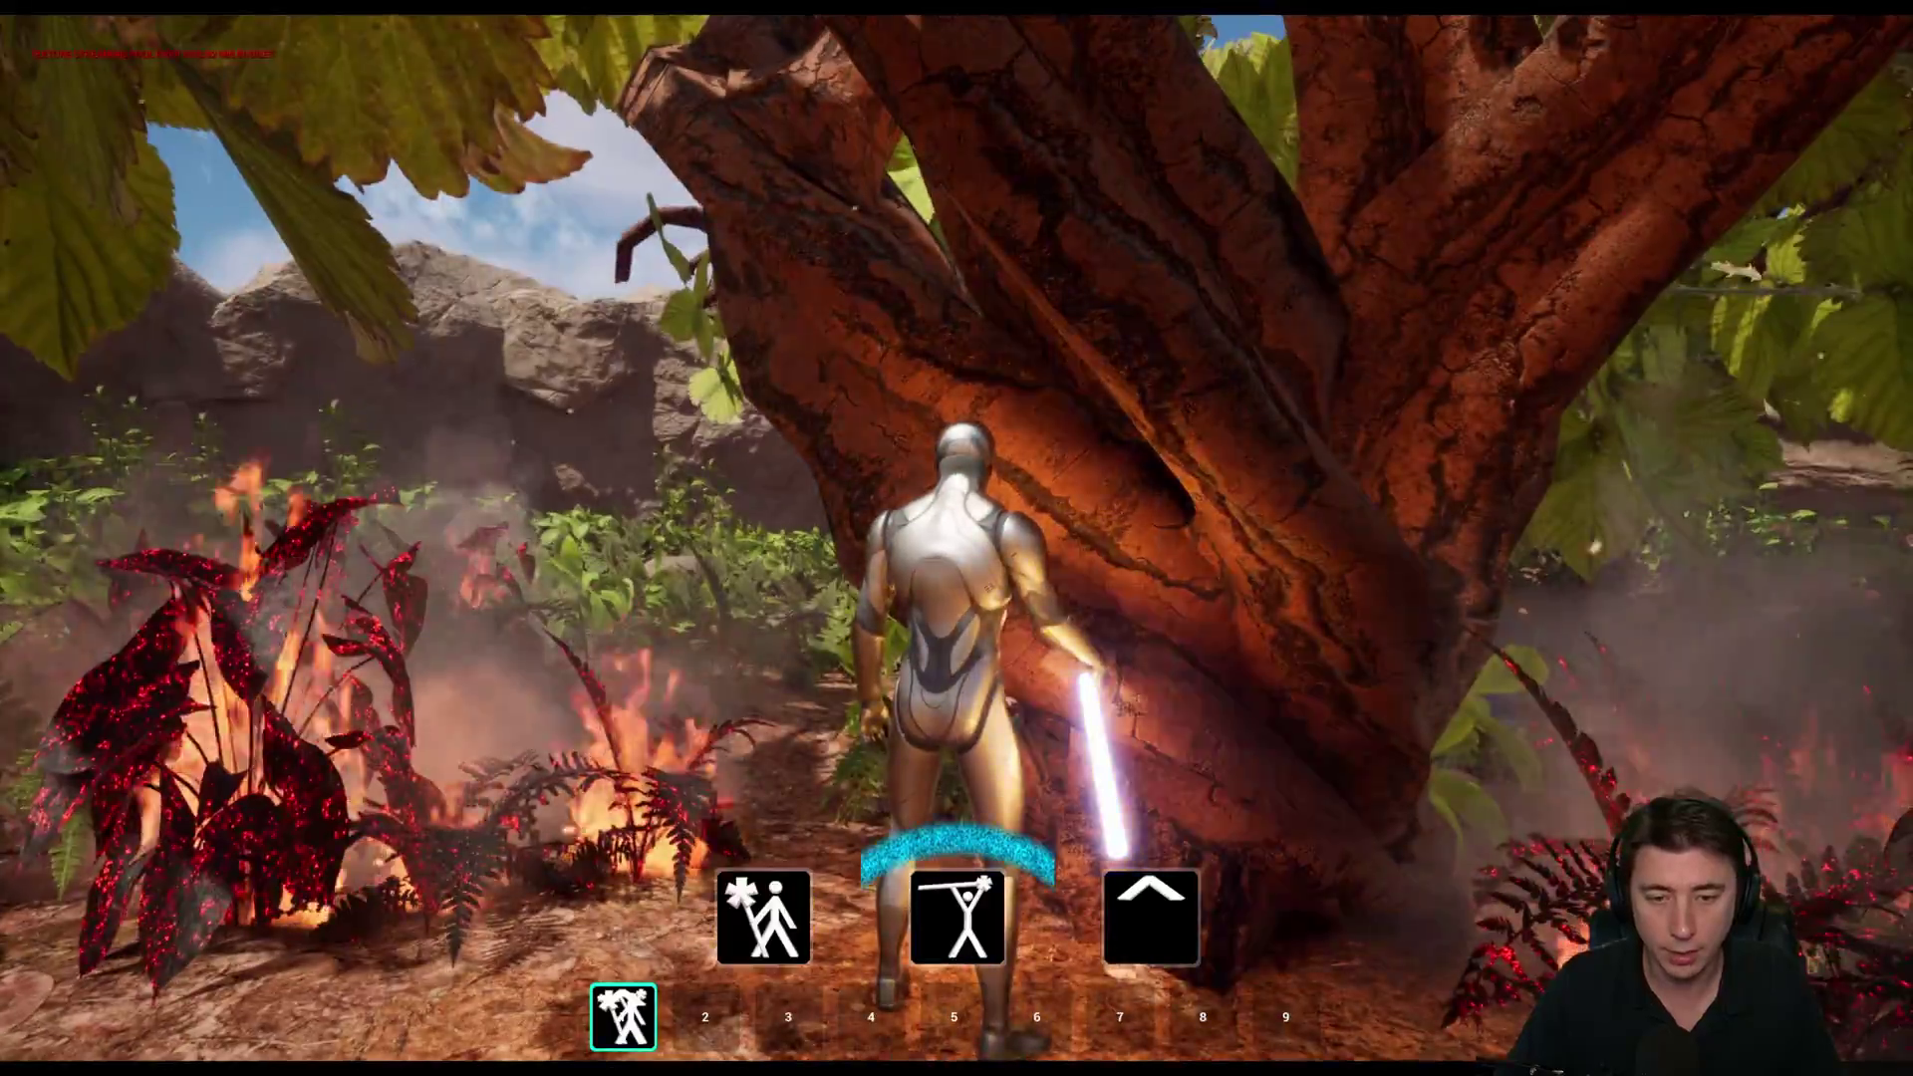
pyautogui.press('w')
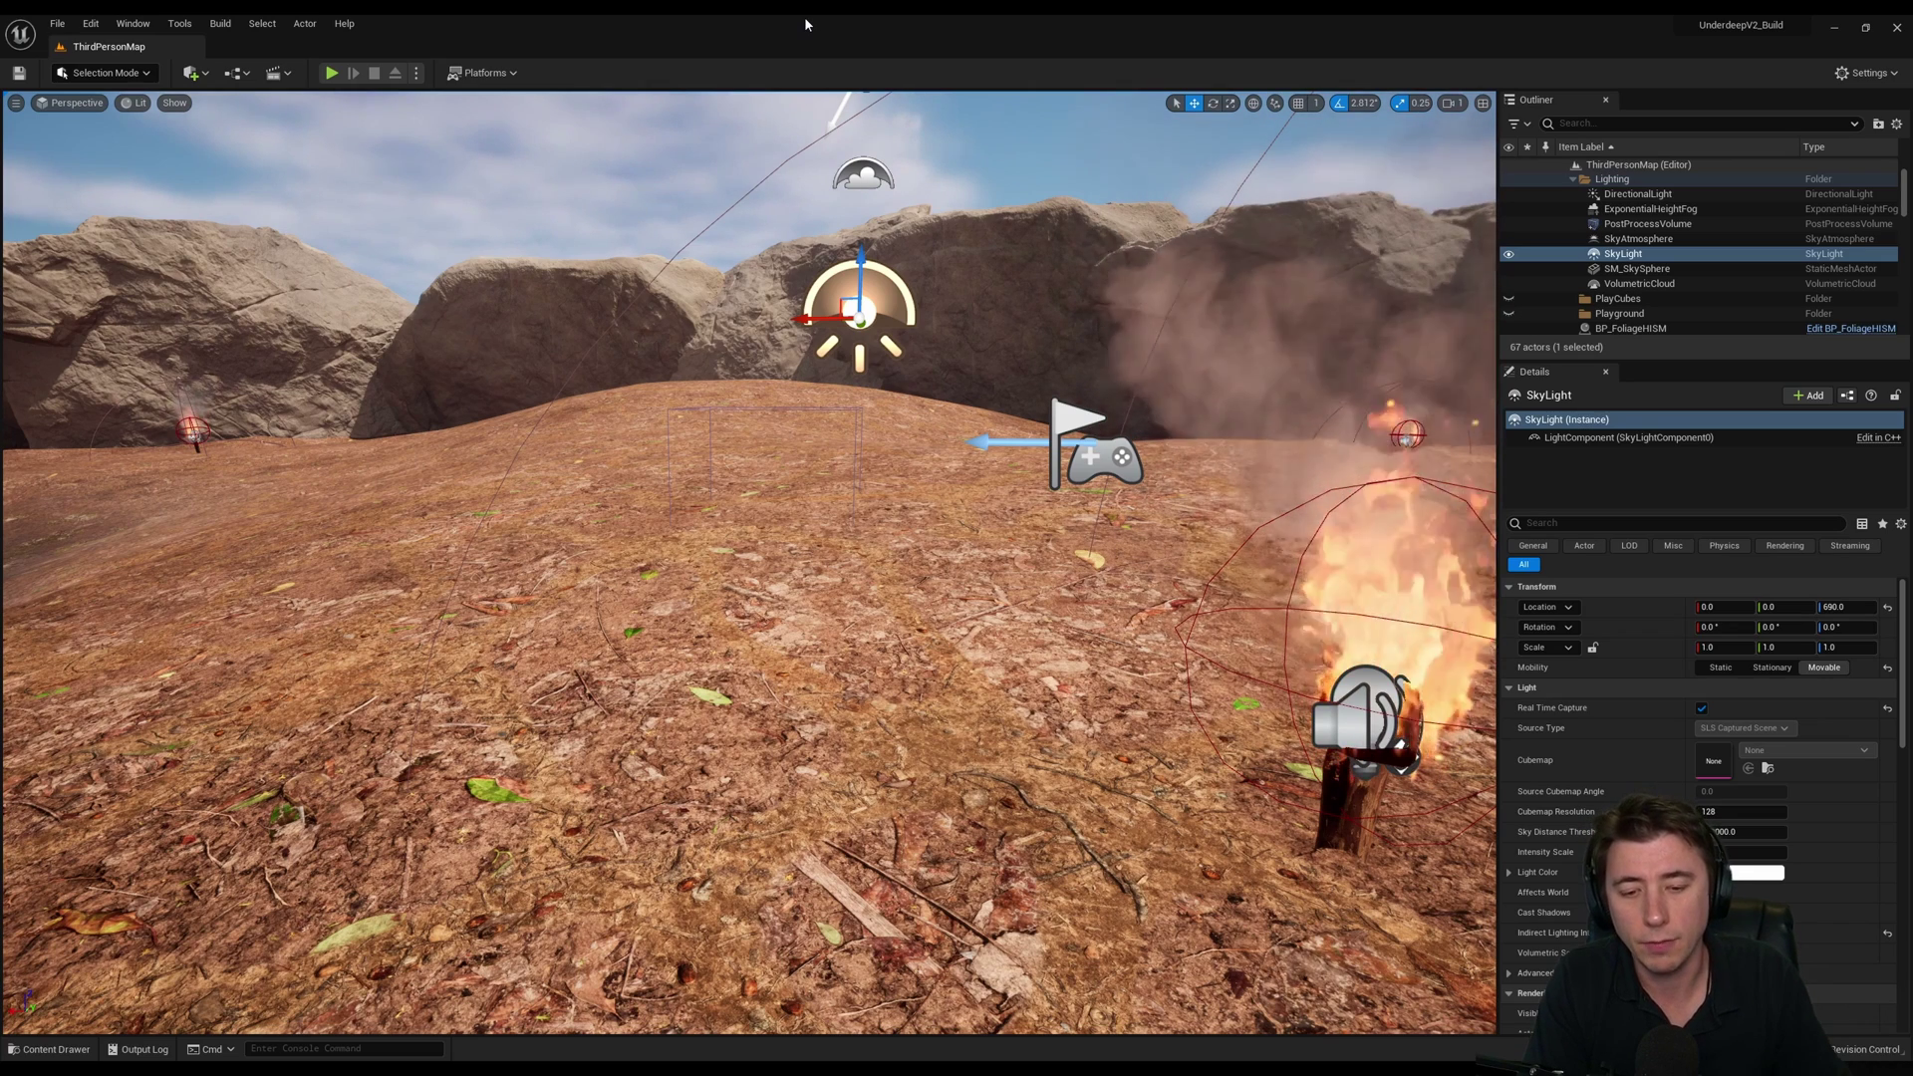
# Step: Find the concurrency options in the project settings and set Maximum Concurrent Streams to 32
pyautogui.click(1861, 74)
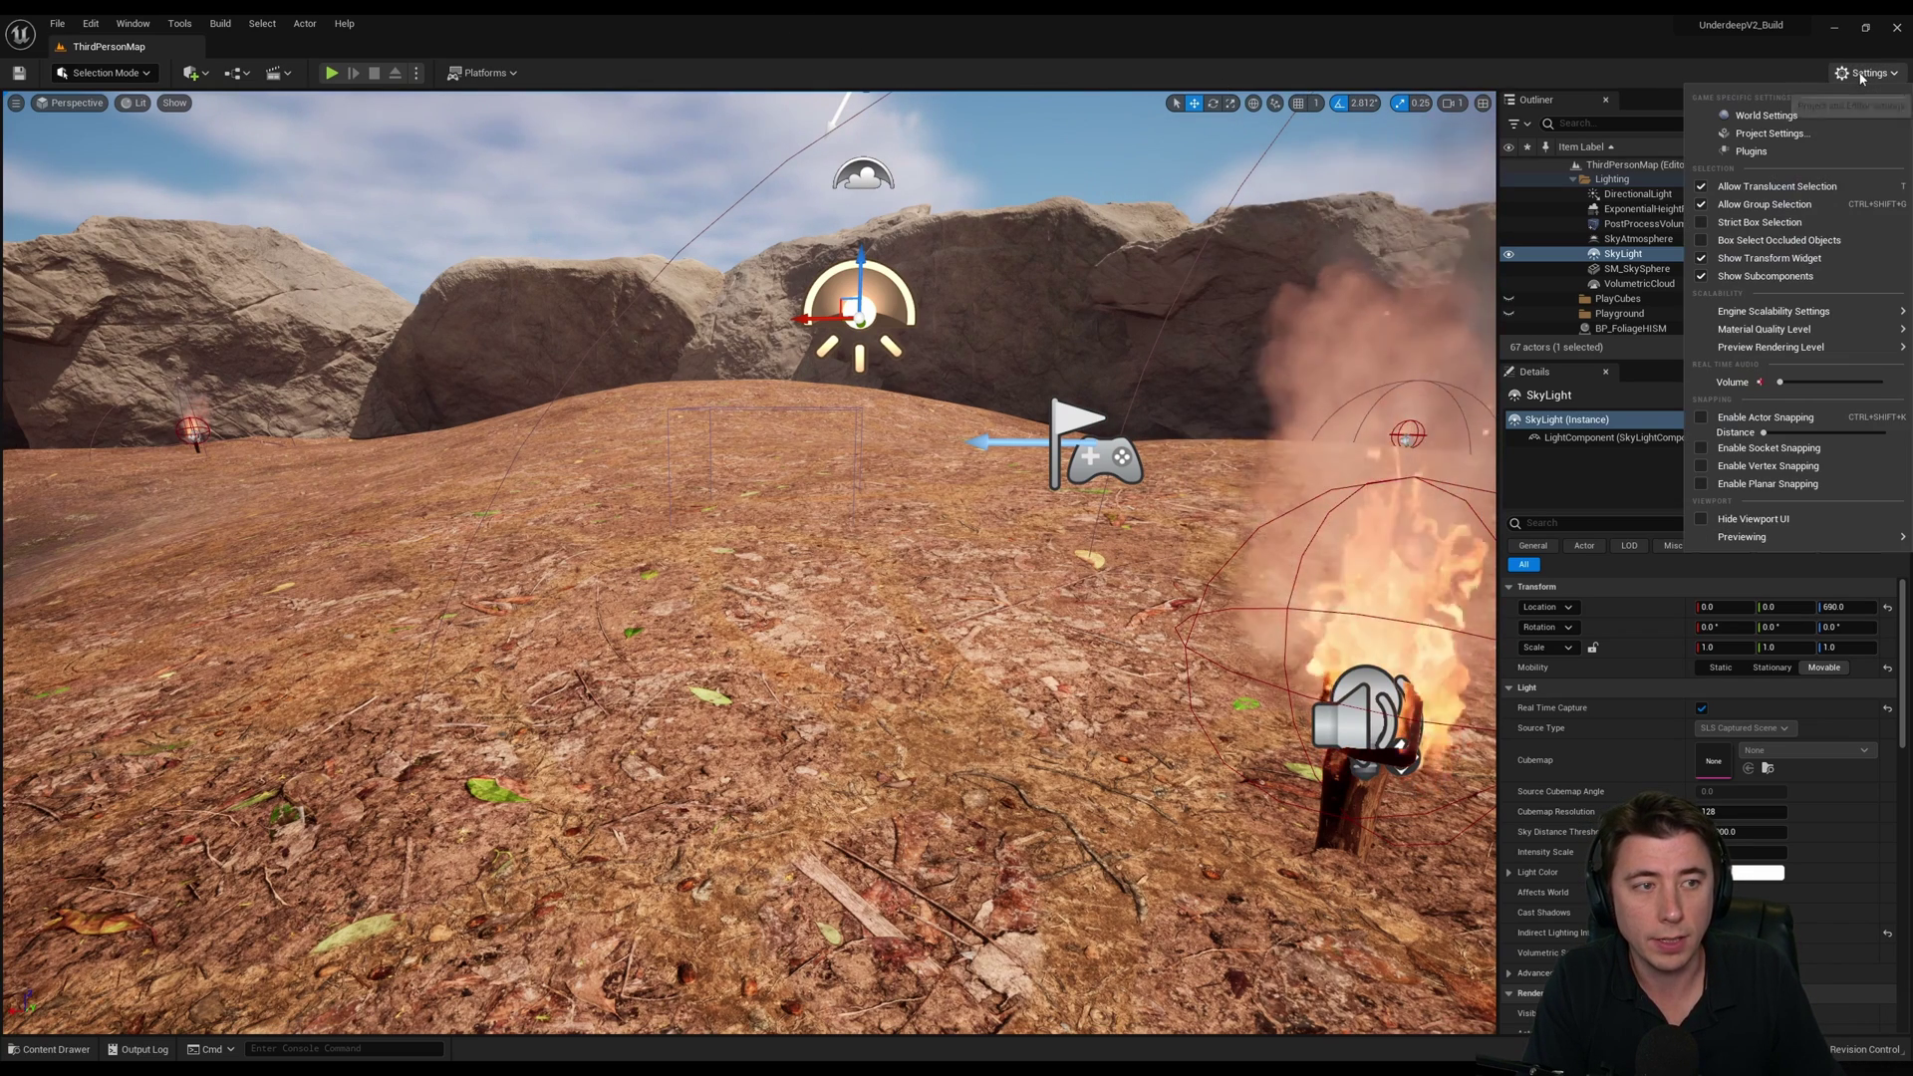
pyautogui.click(1771, 133)
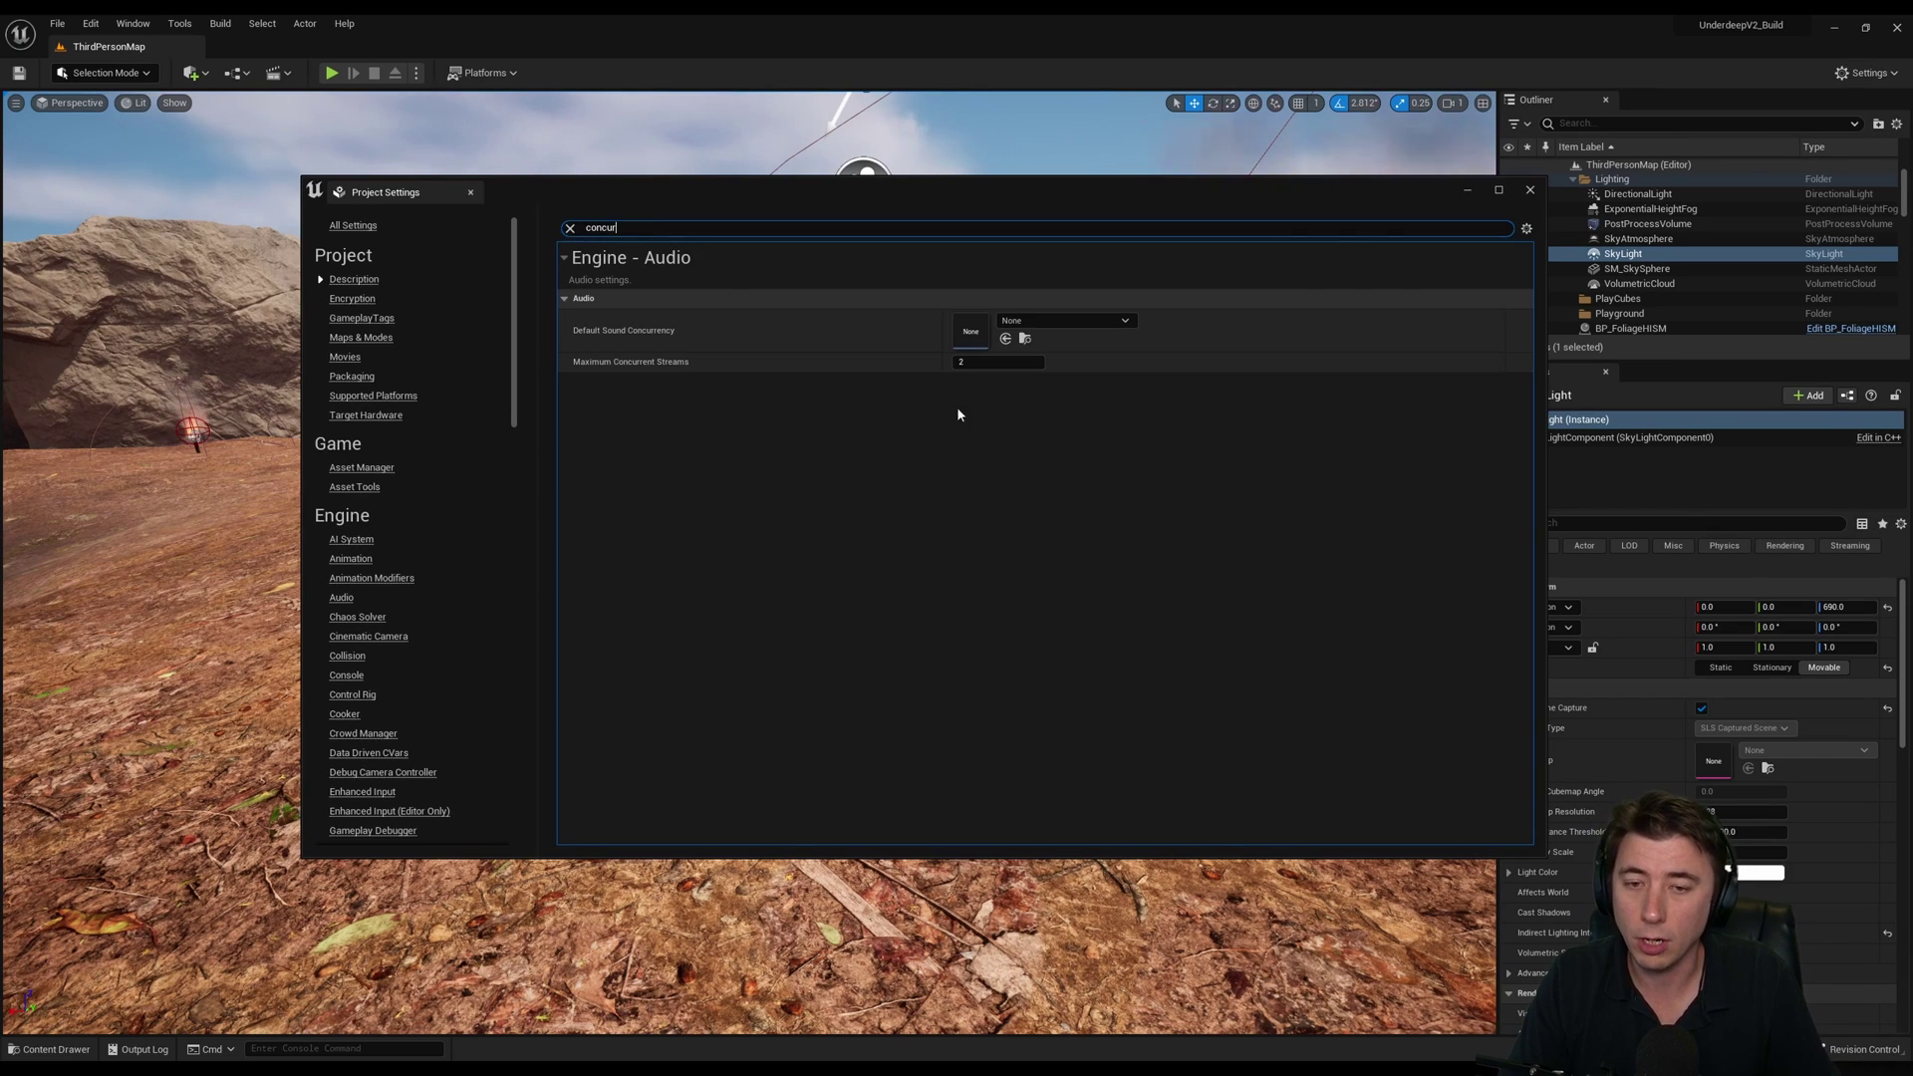
pyautogui.click(981, 362)
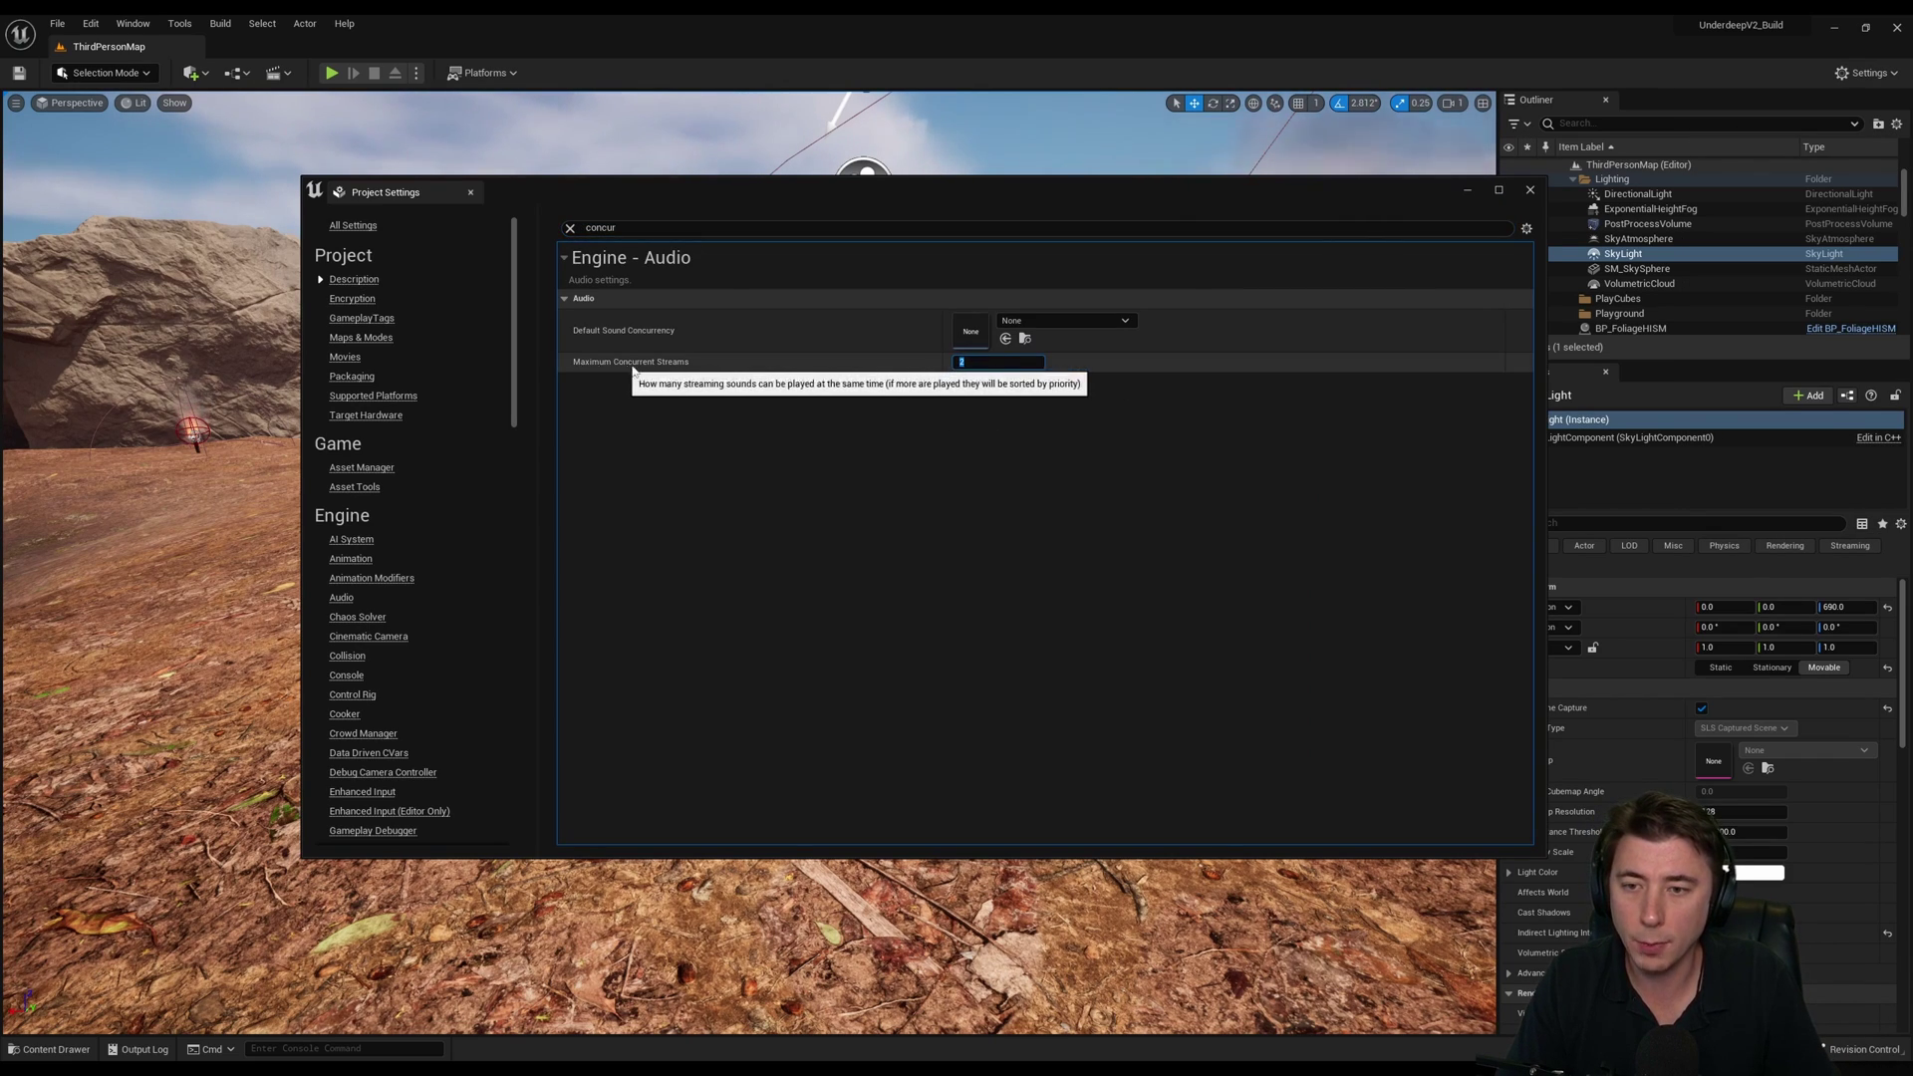
pyautogui.click(979, 364)
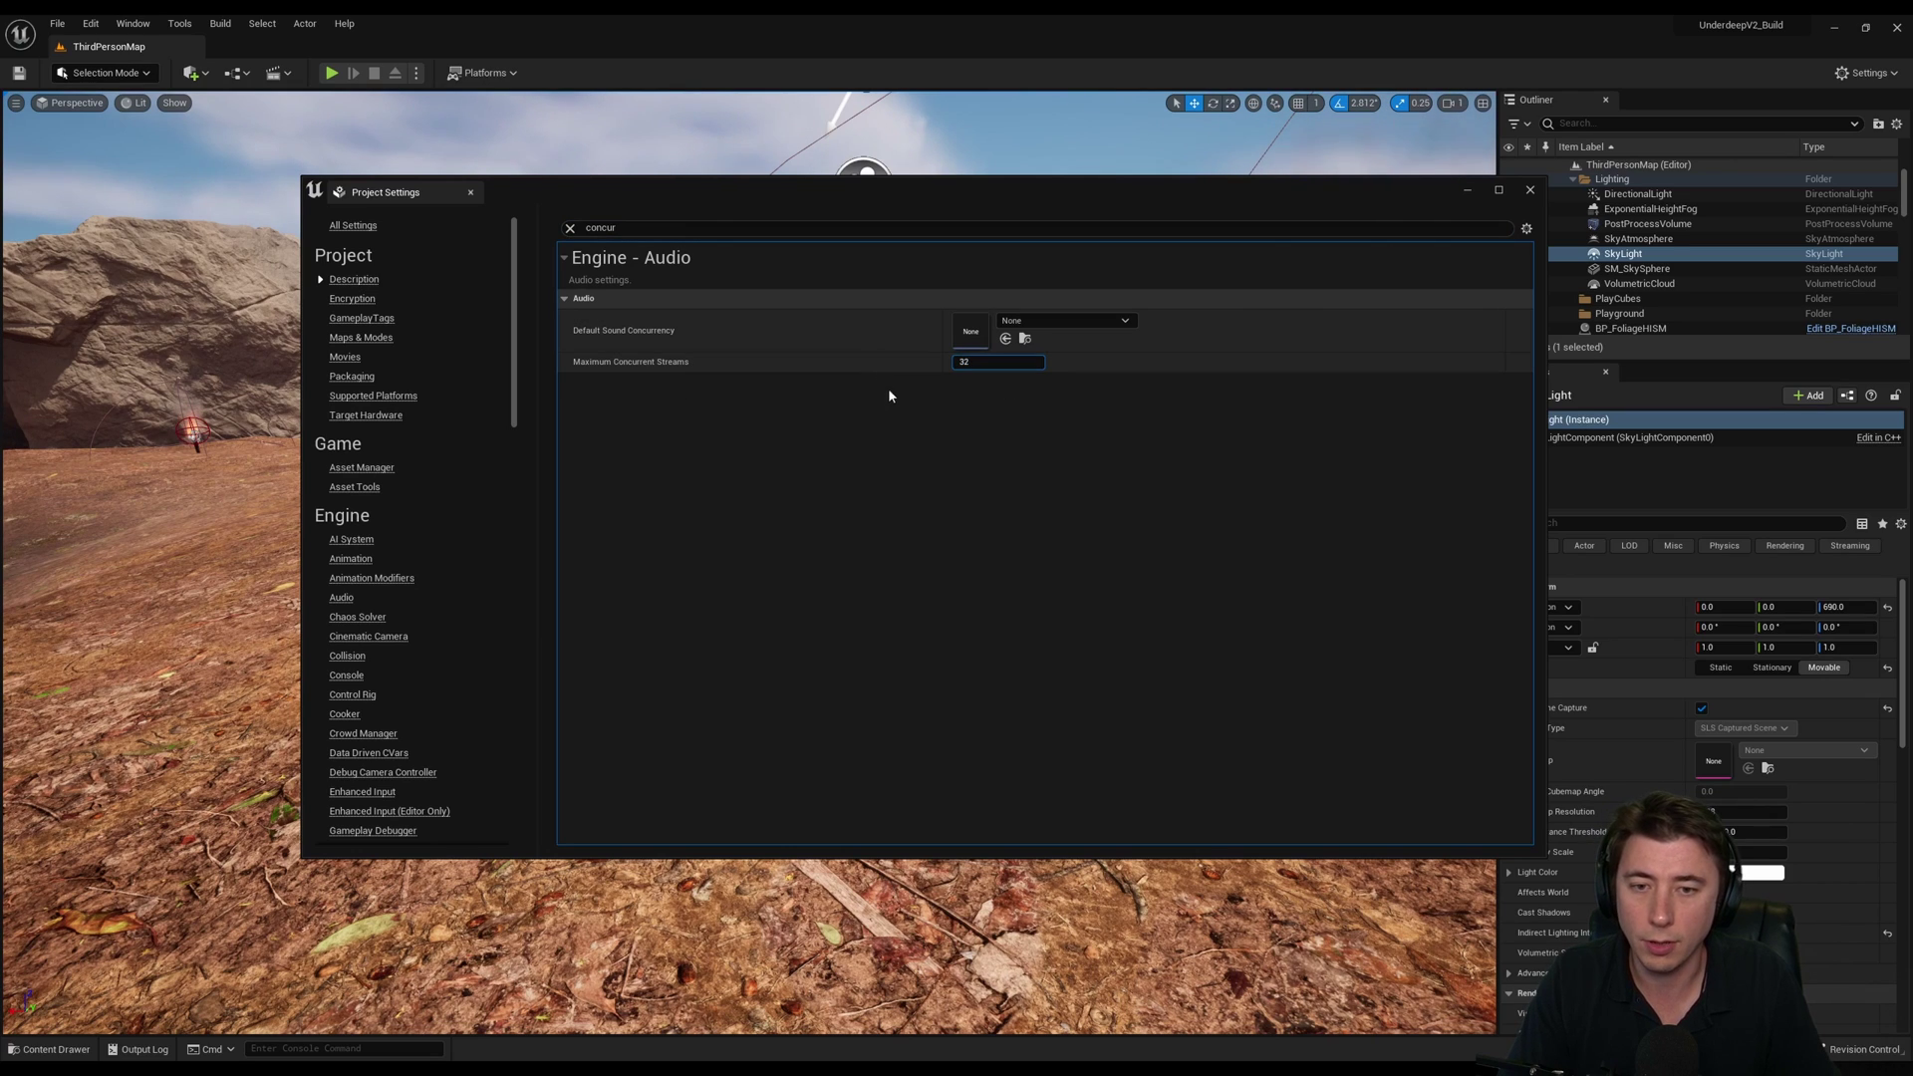
pyautogui.write('2')
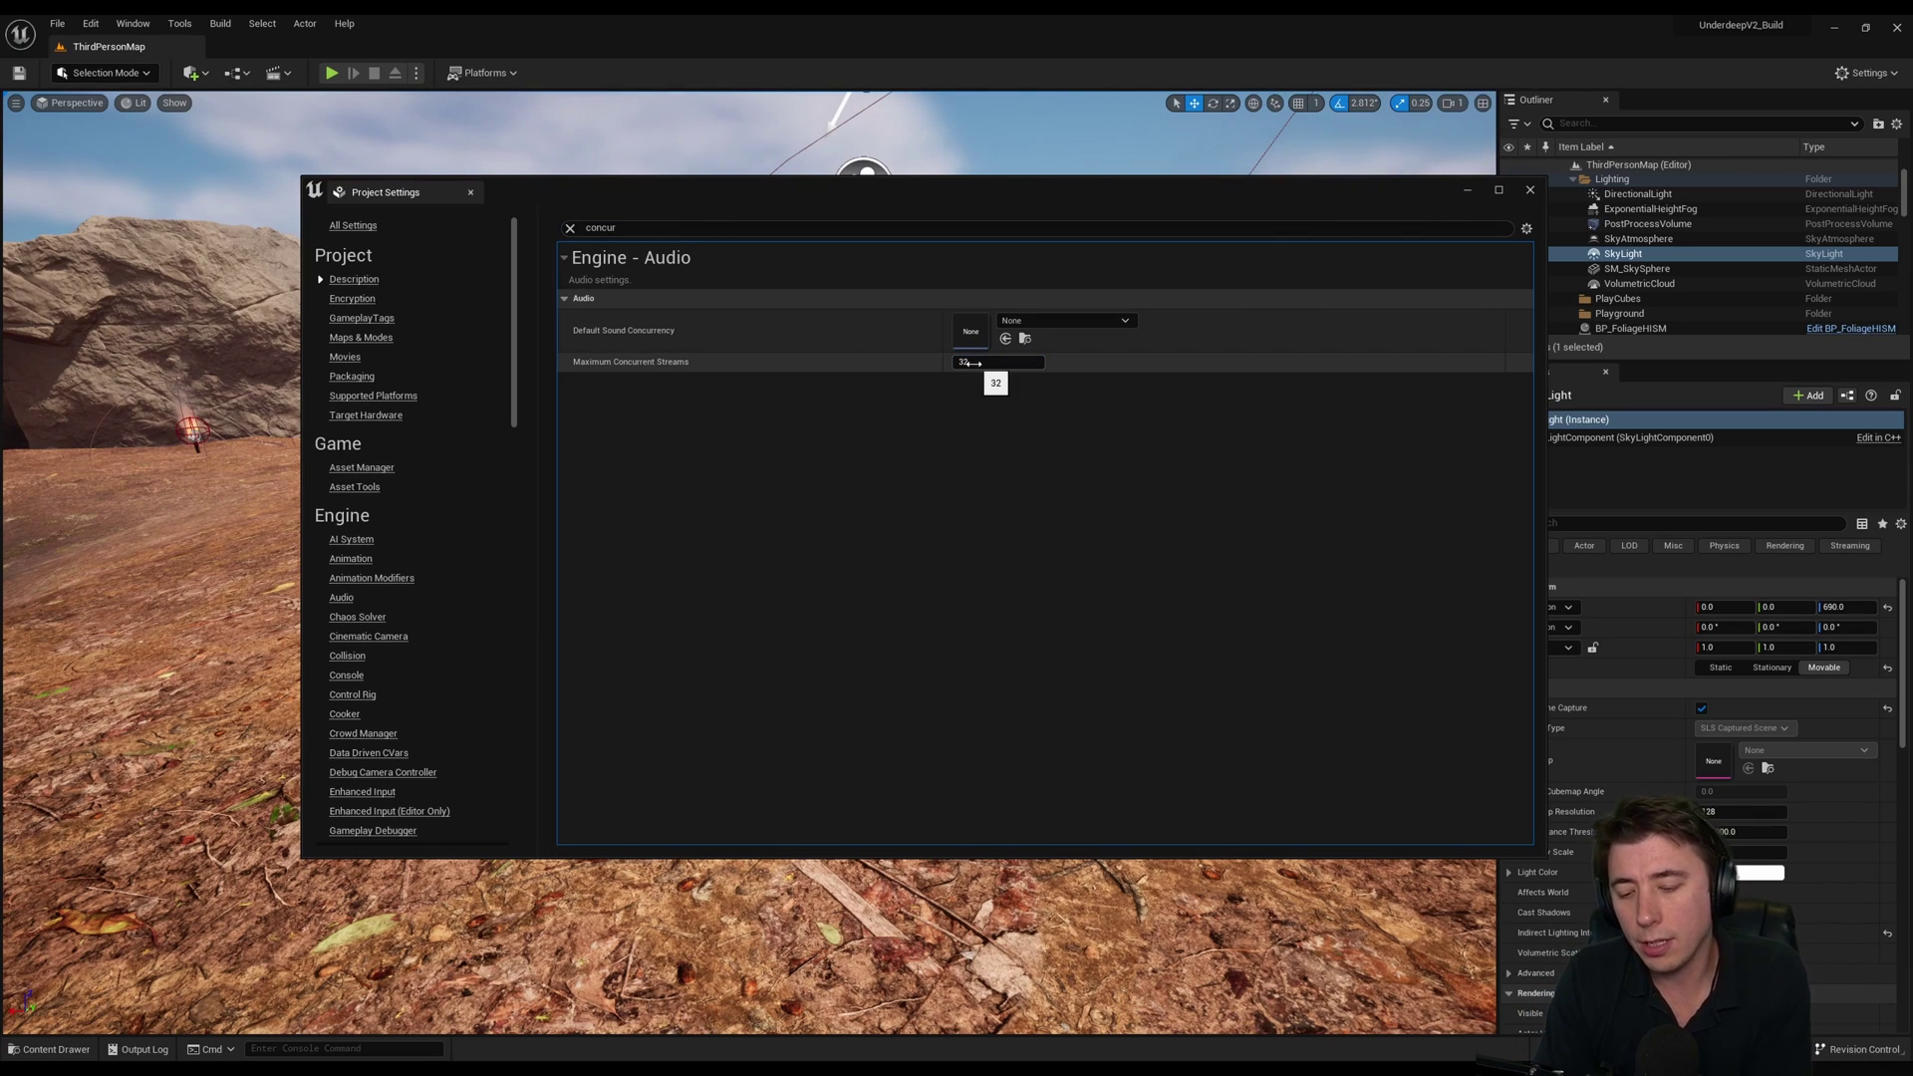
pyautogui.click(968, 362)
pyautogui.press('Return')
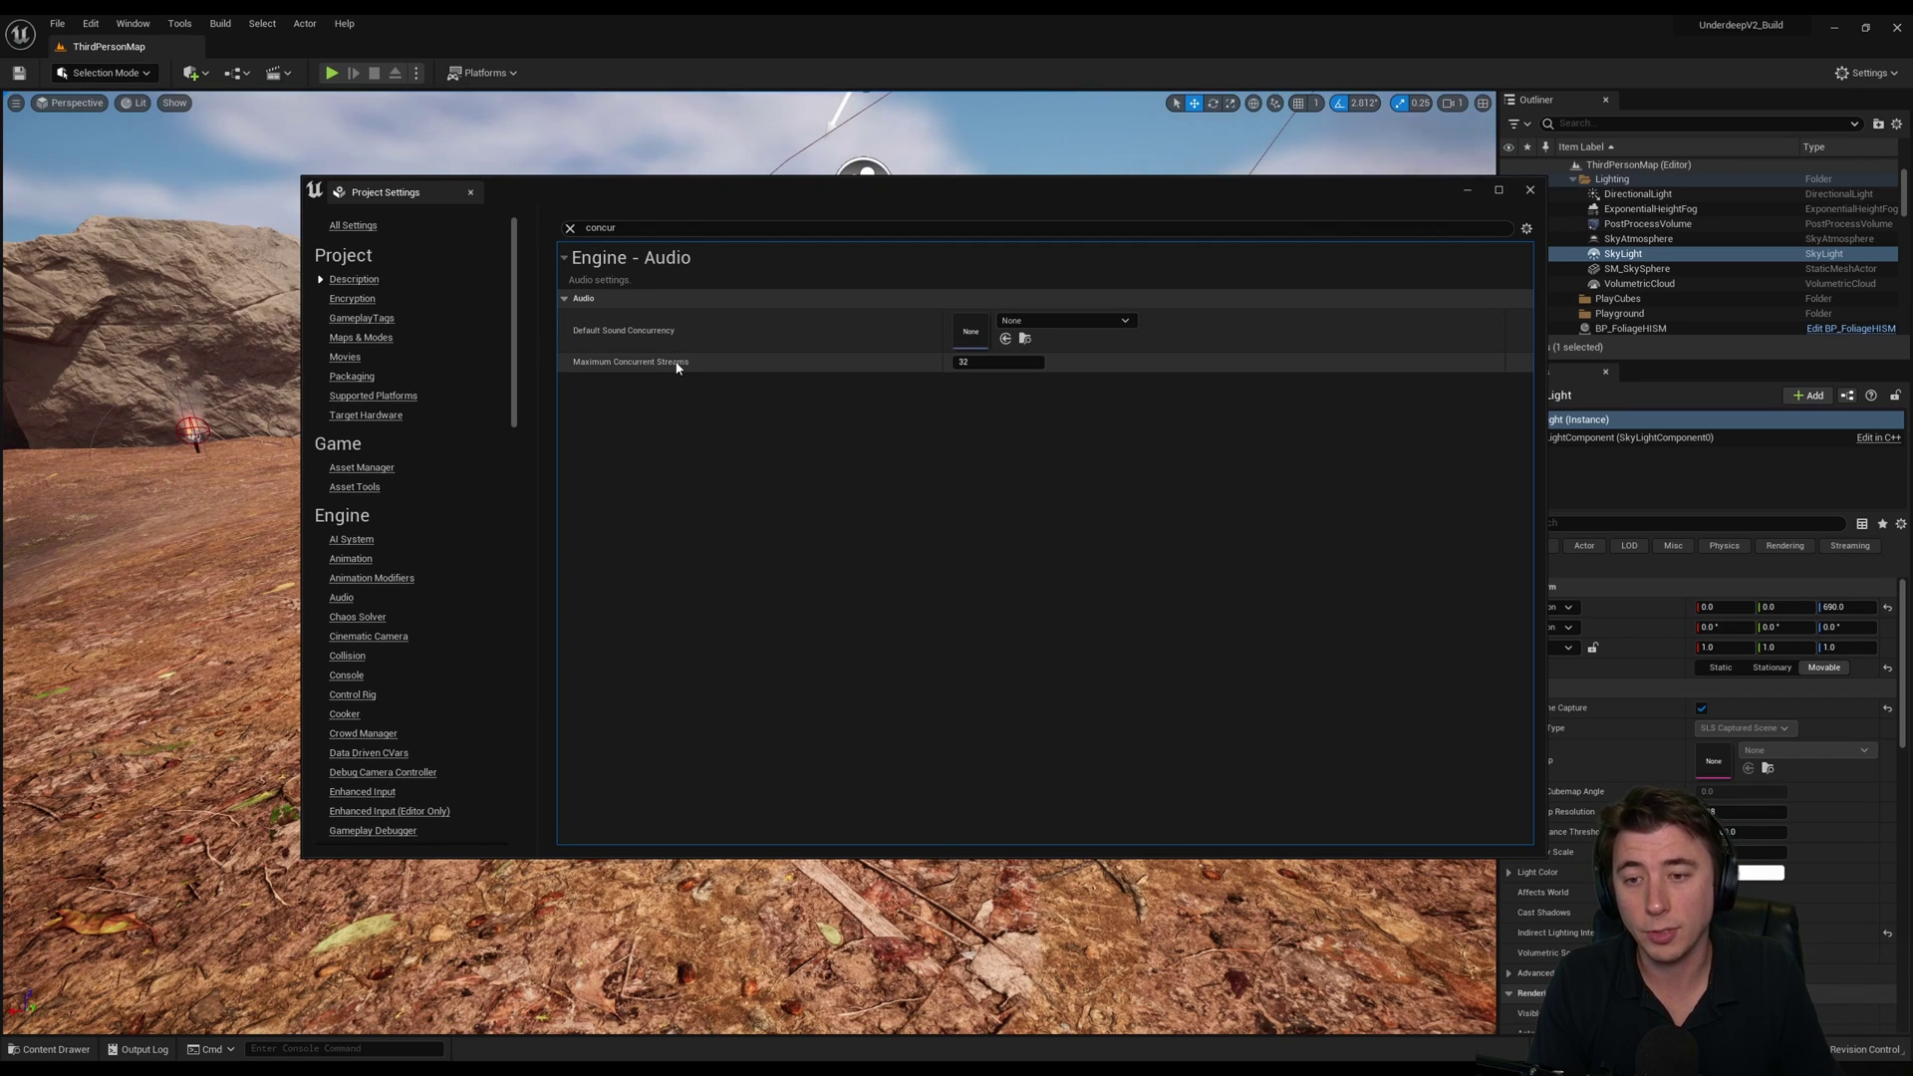
pyautogui.moveTo(683, 368)
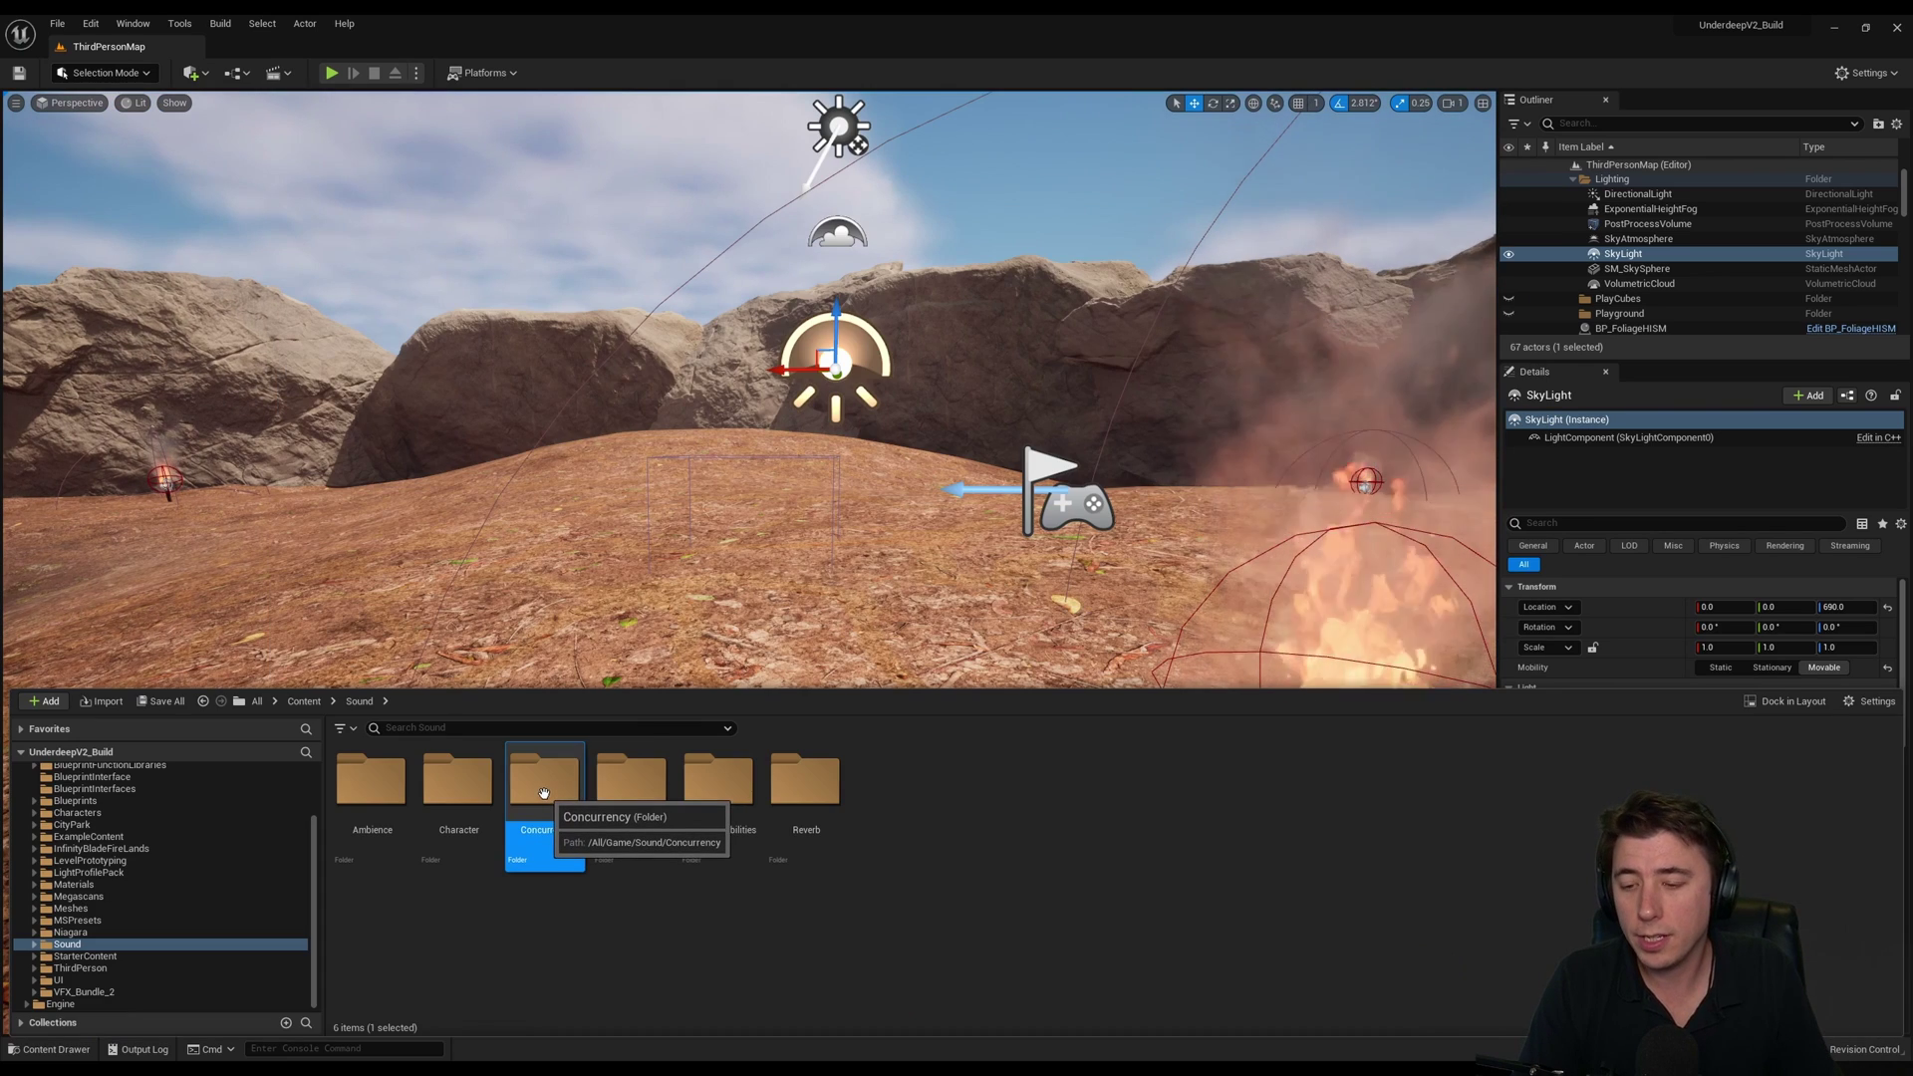
# Step: Create a Sound Concurrency asset named DefaultConcurrency in the Sound/Concurrency content folder
pyautogui.doubleClick(543, 797)
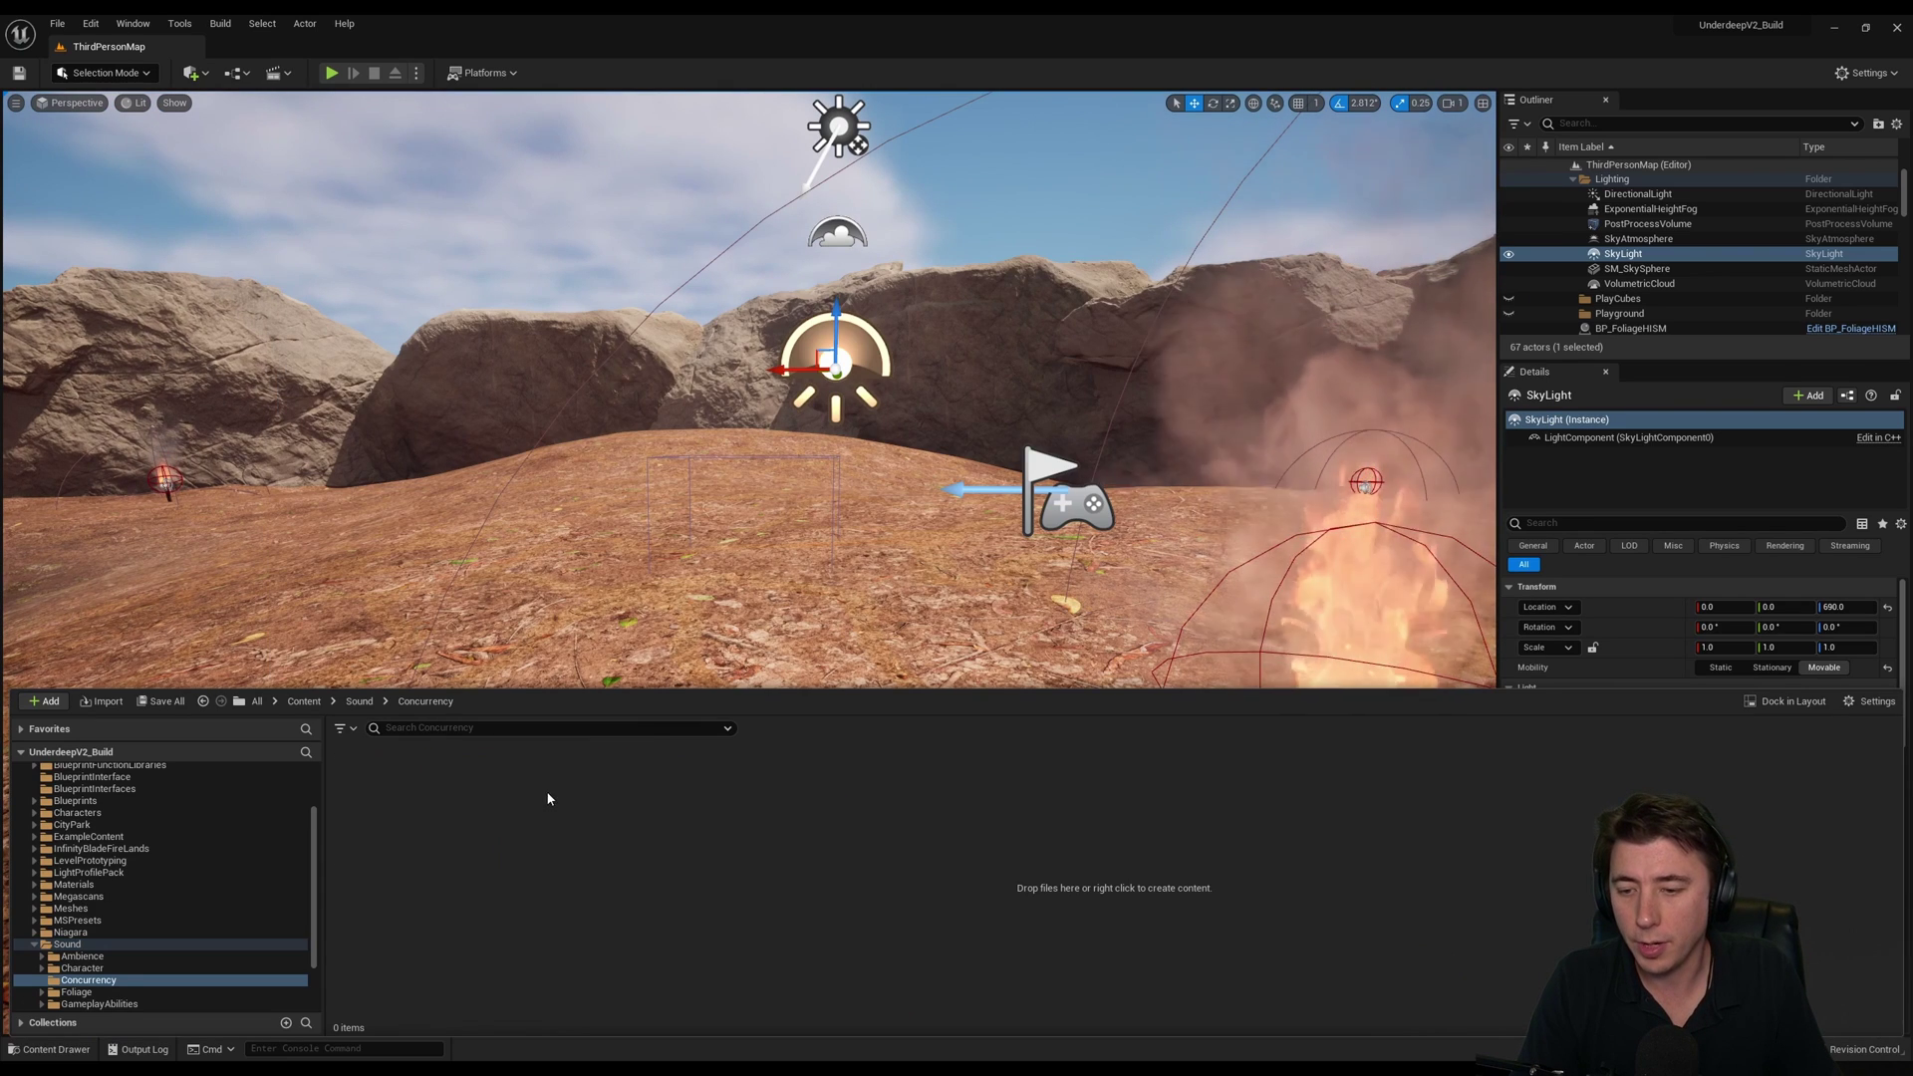
pyautogui.rightClick(384, 799)
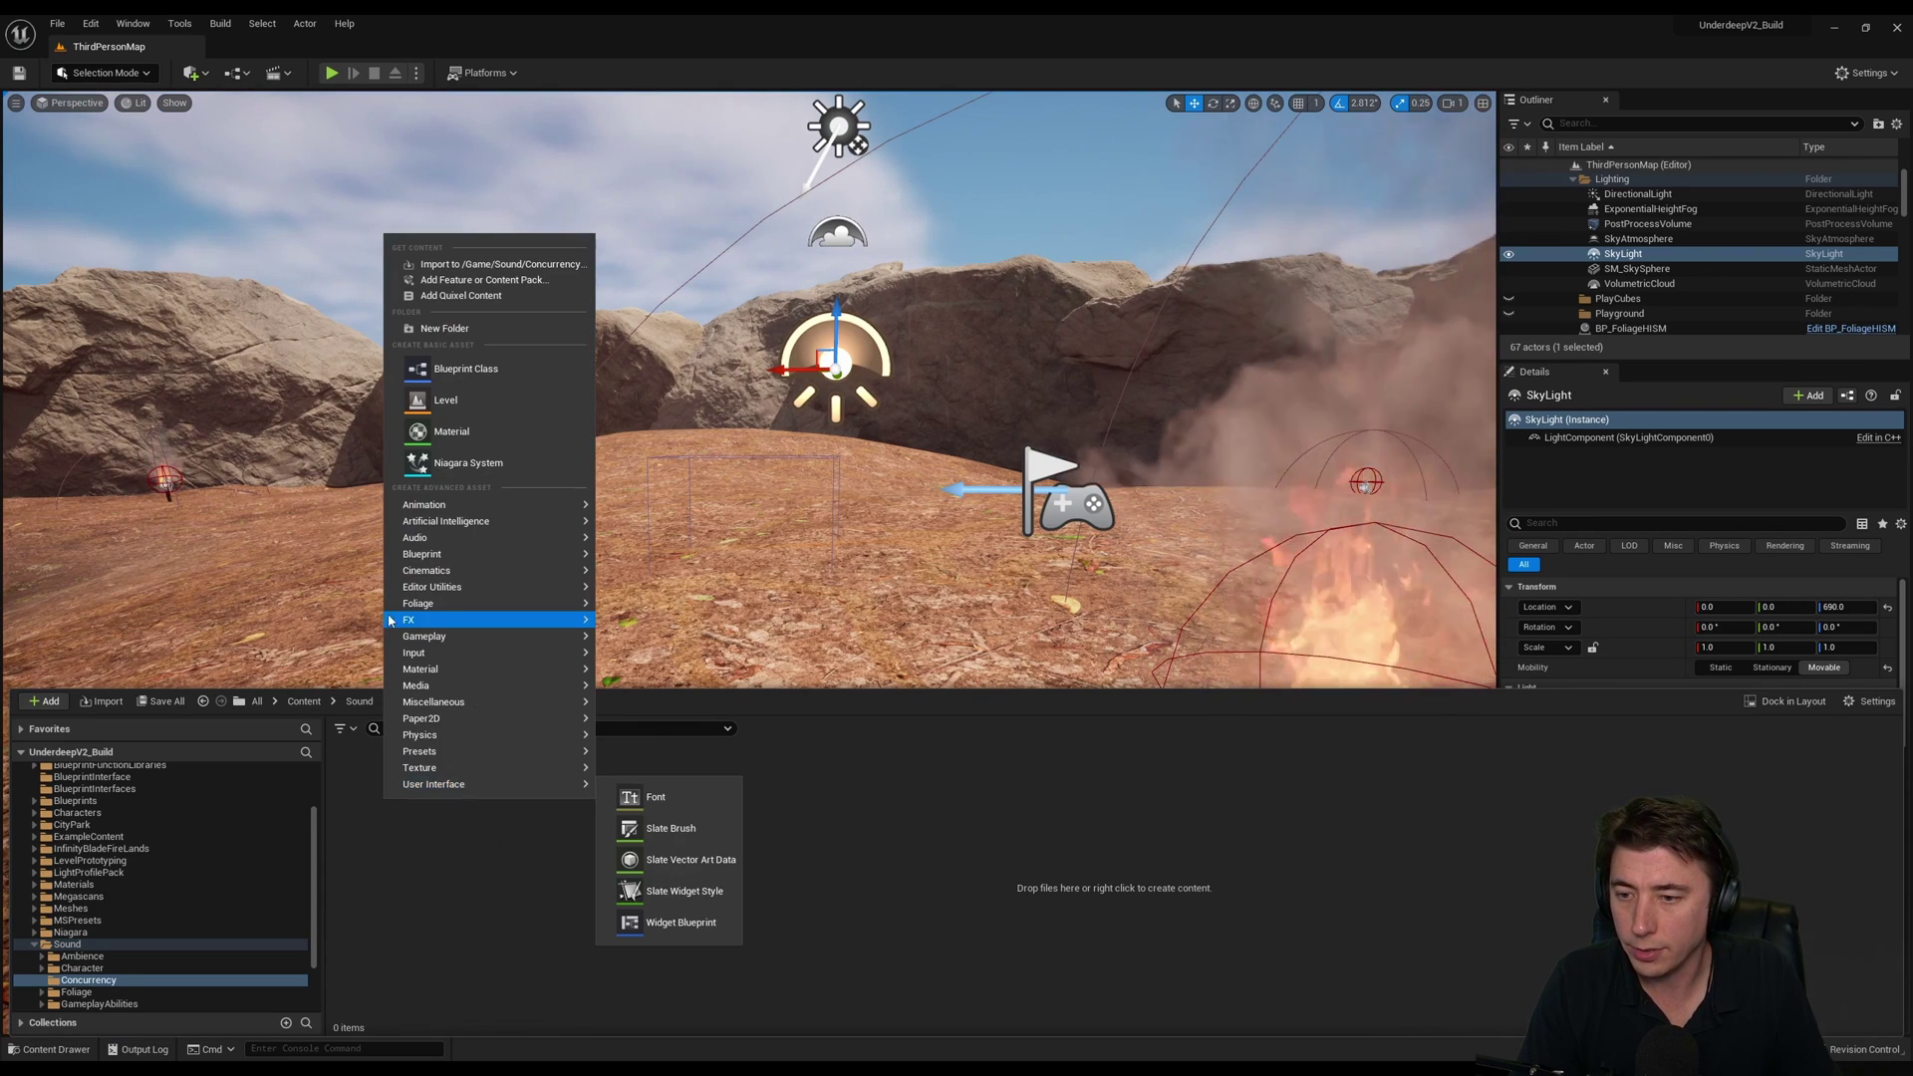
pyautogui.moveTo(414, 537)
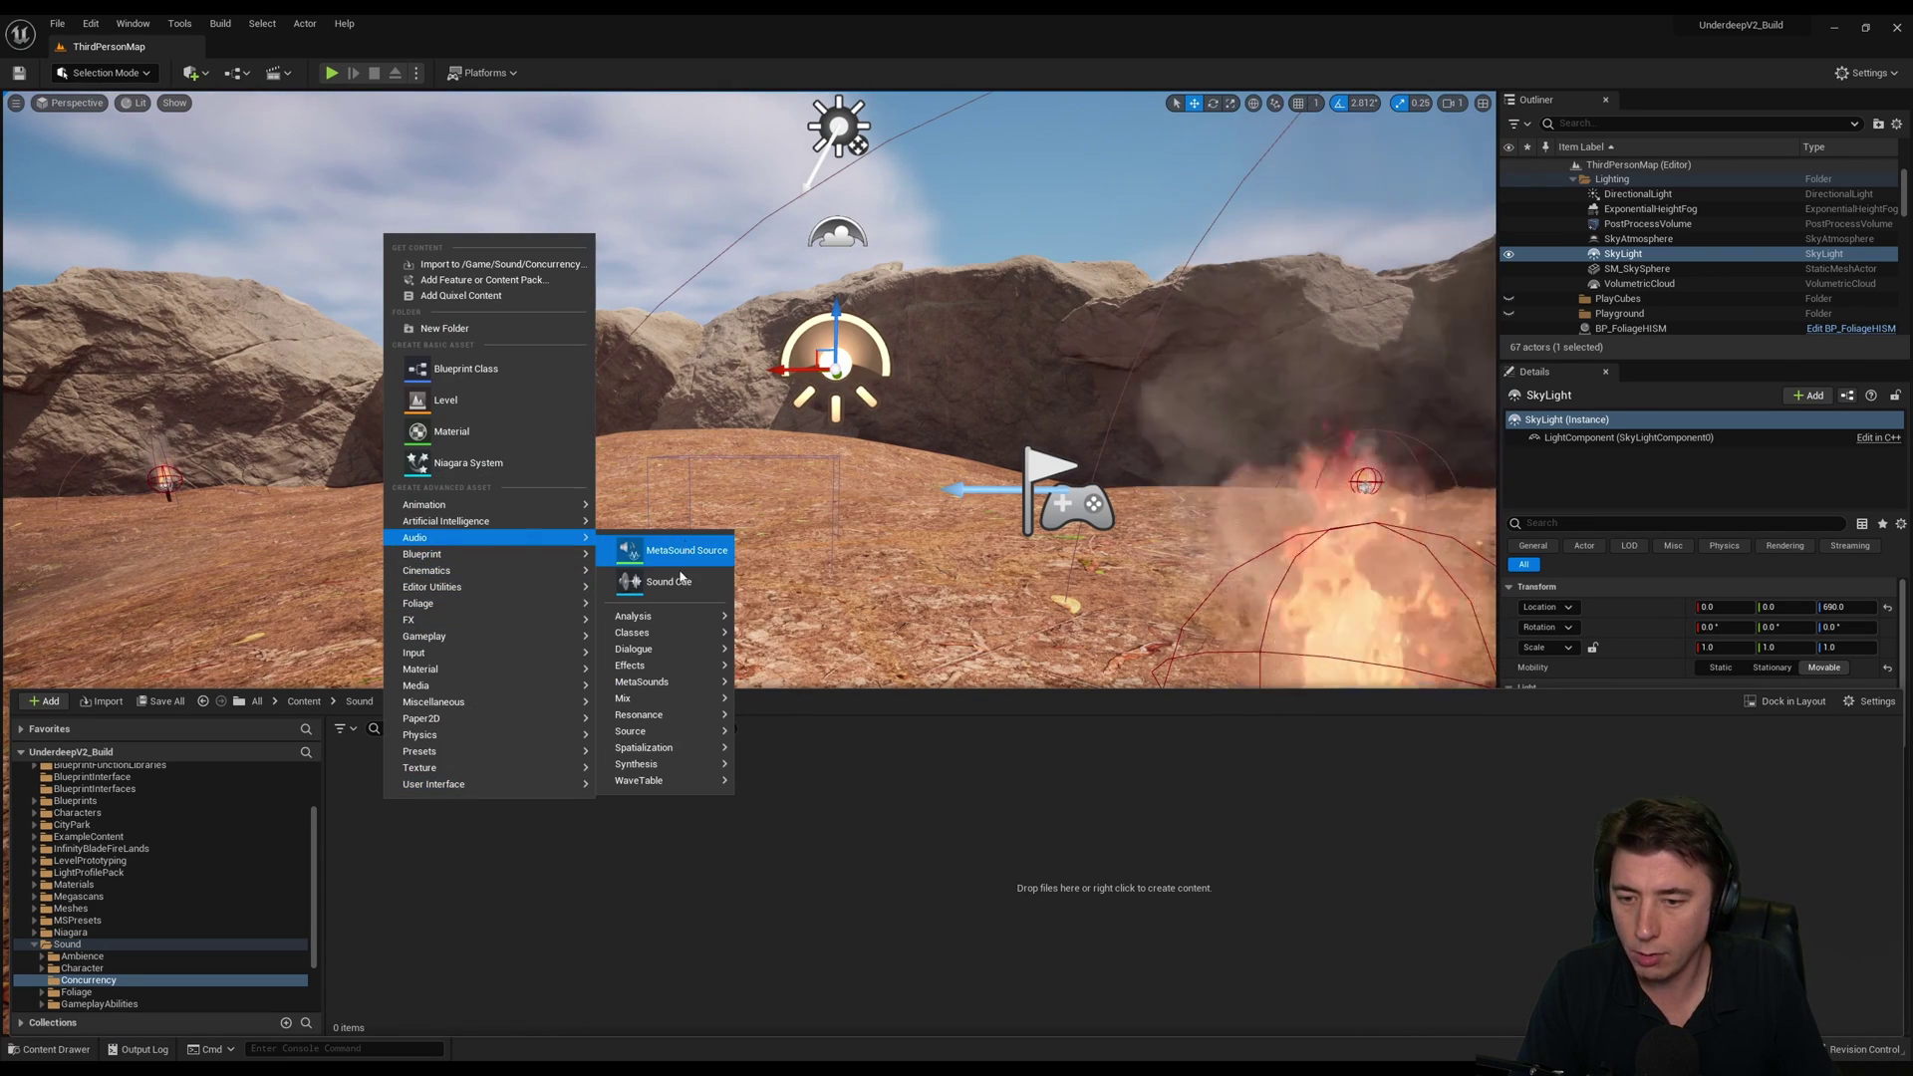
pyautogui.moveTo(622, 698)
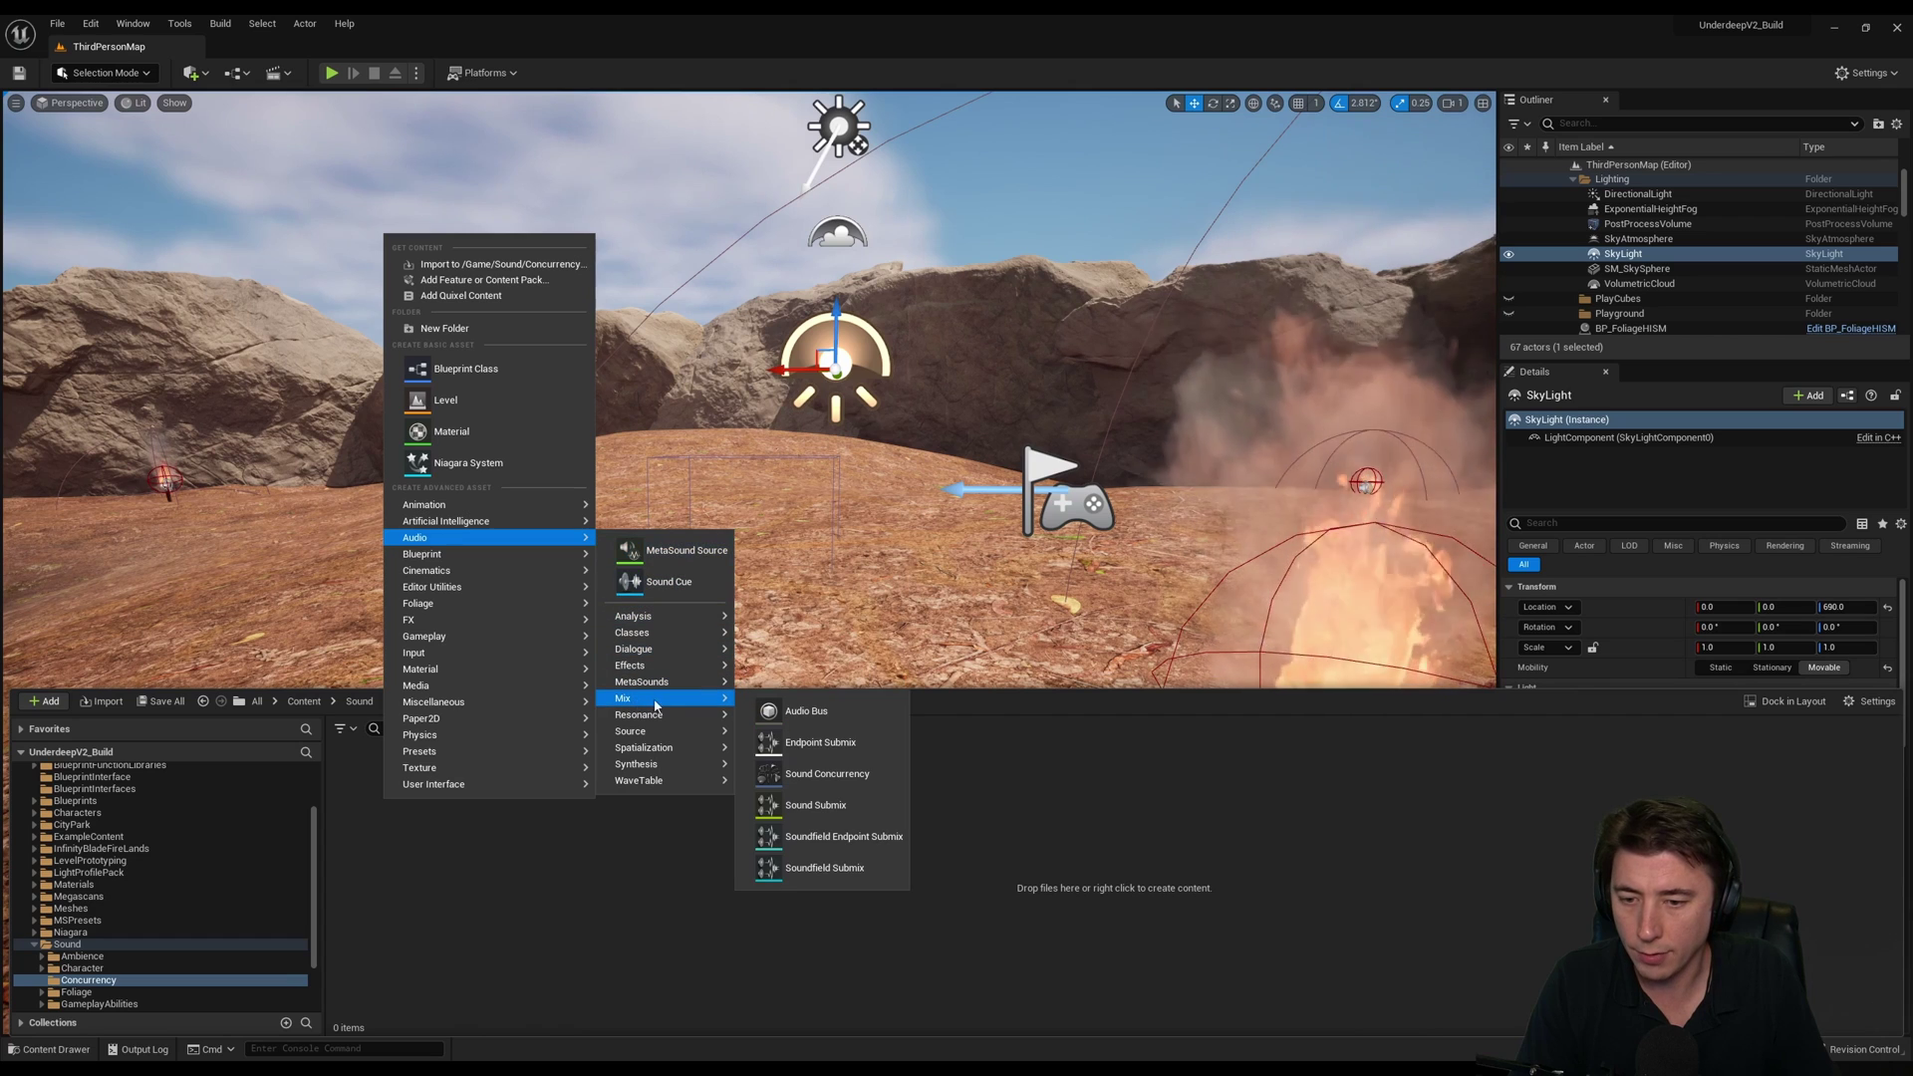
pyautogui.click(842, 775)
pyautogui.write('Defau')
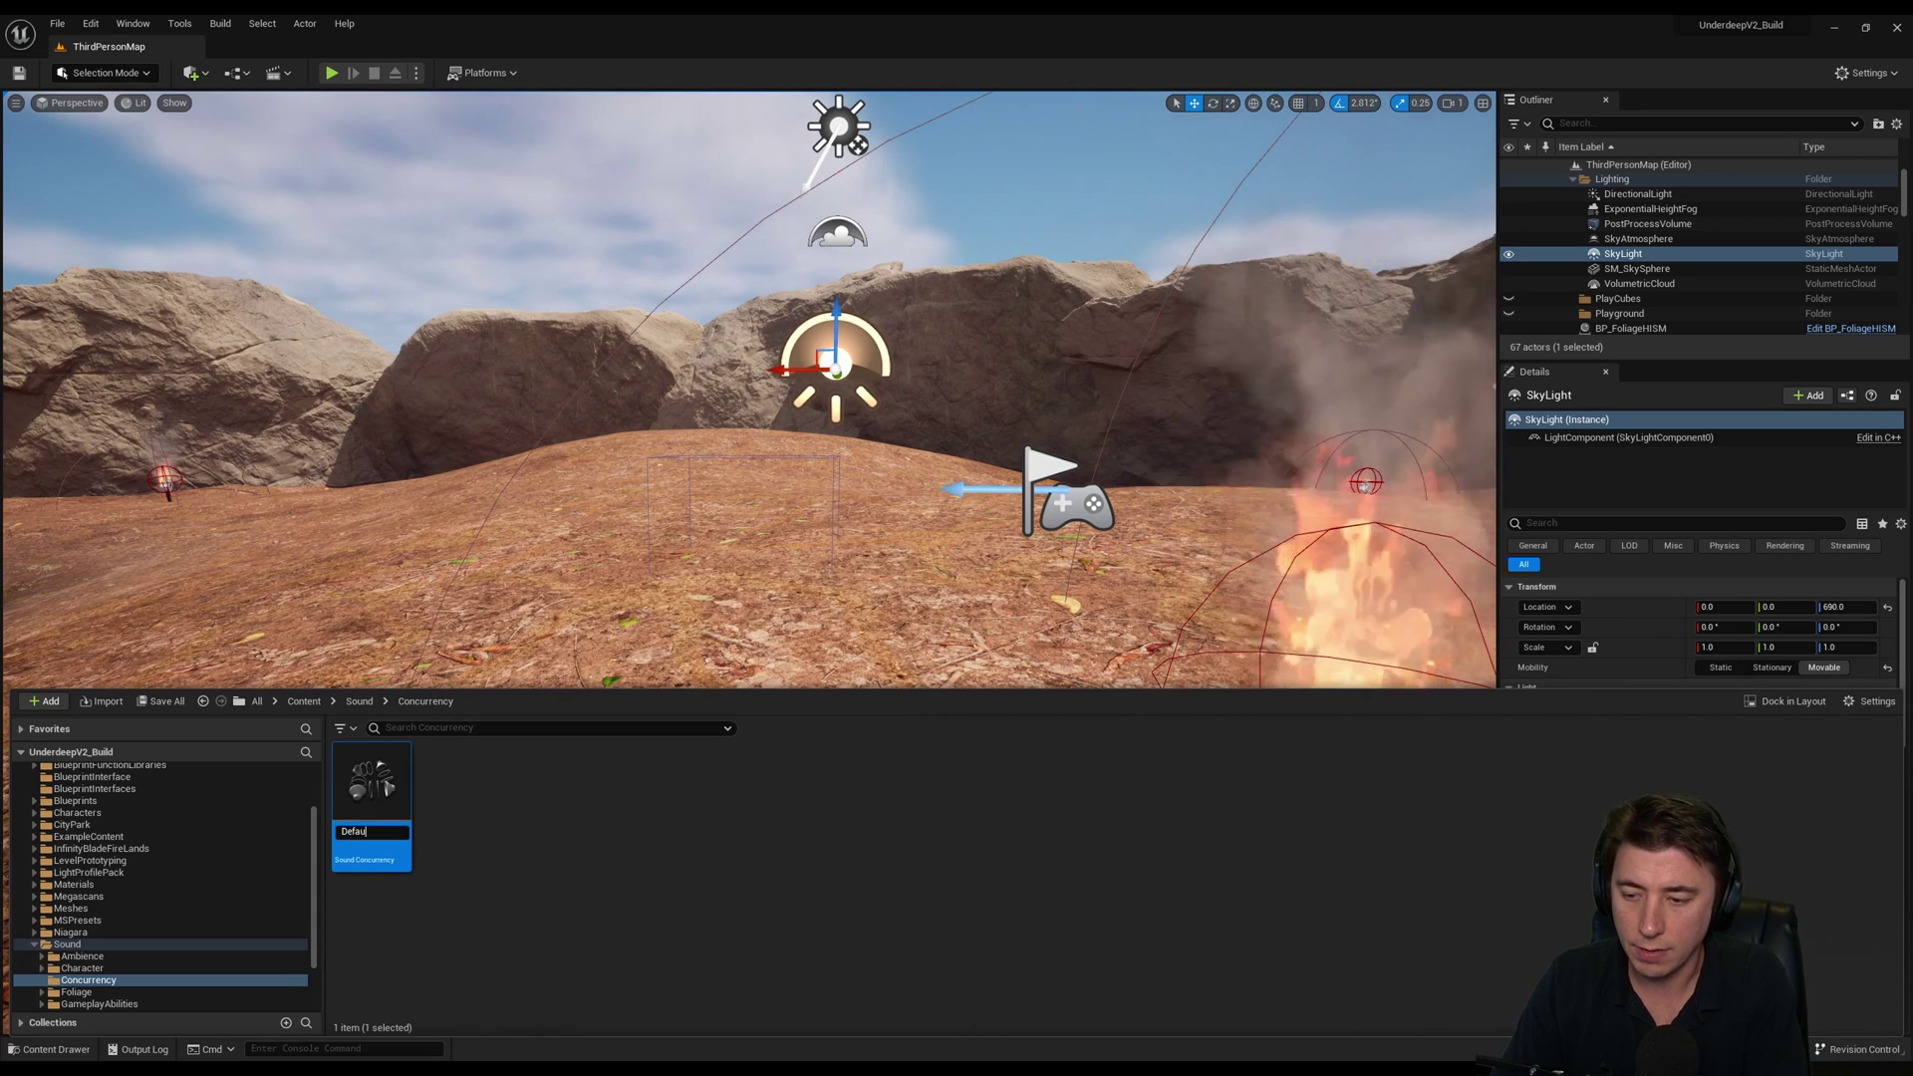
pyautogui.write('lt Concurrency')
pyautogui.press('Return')
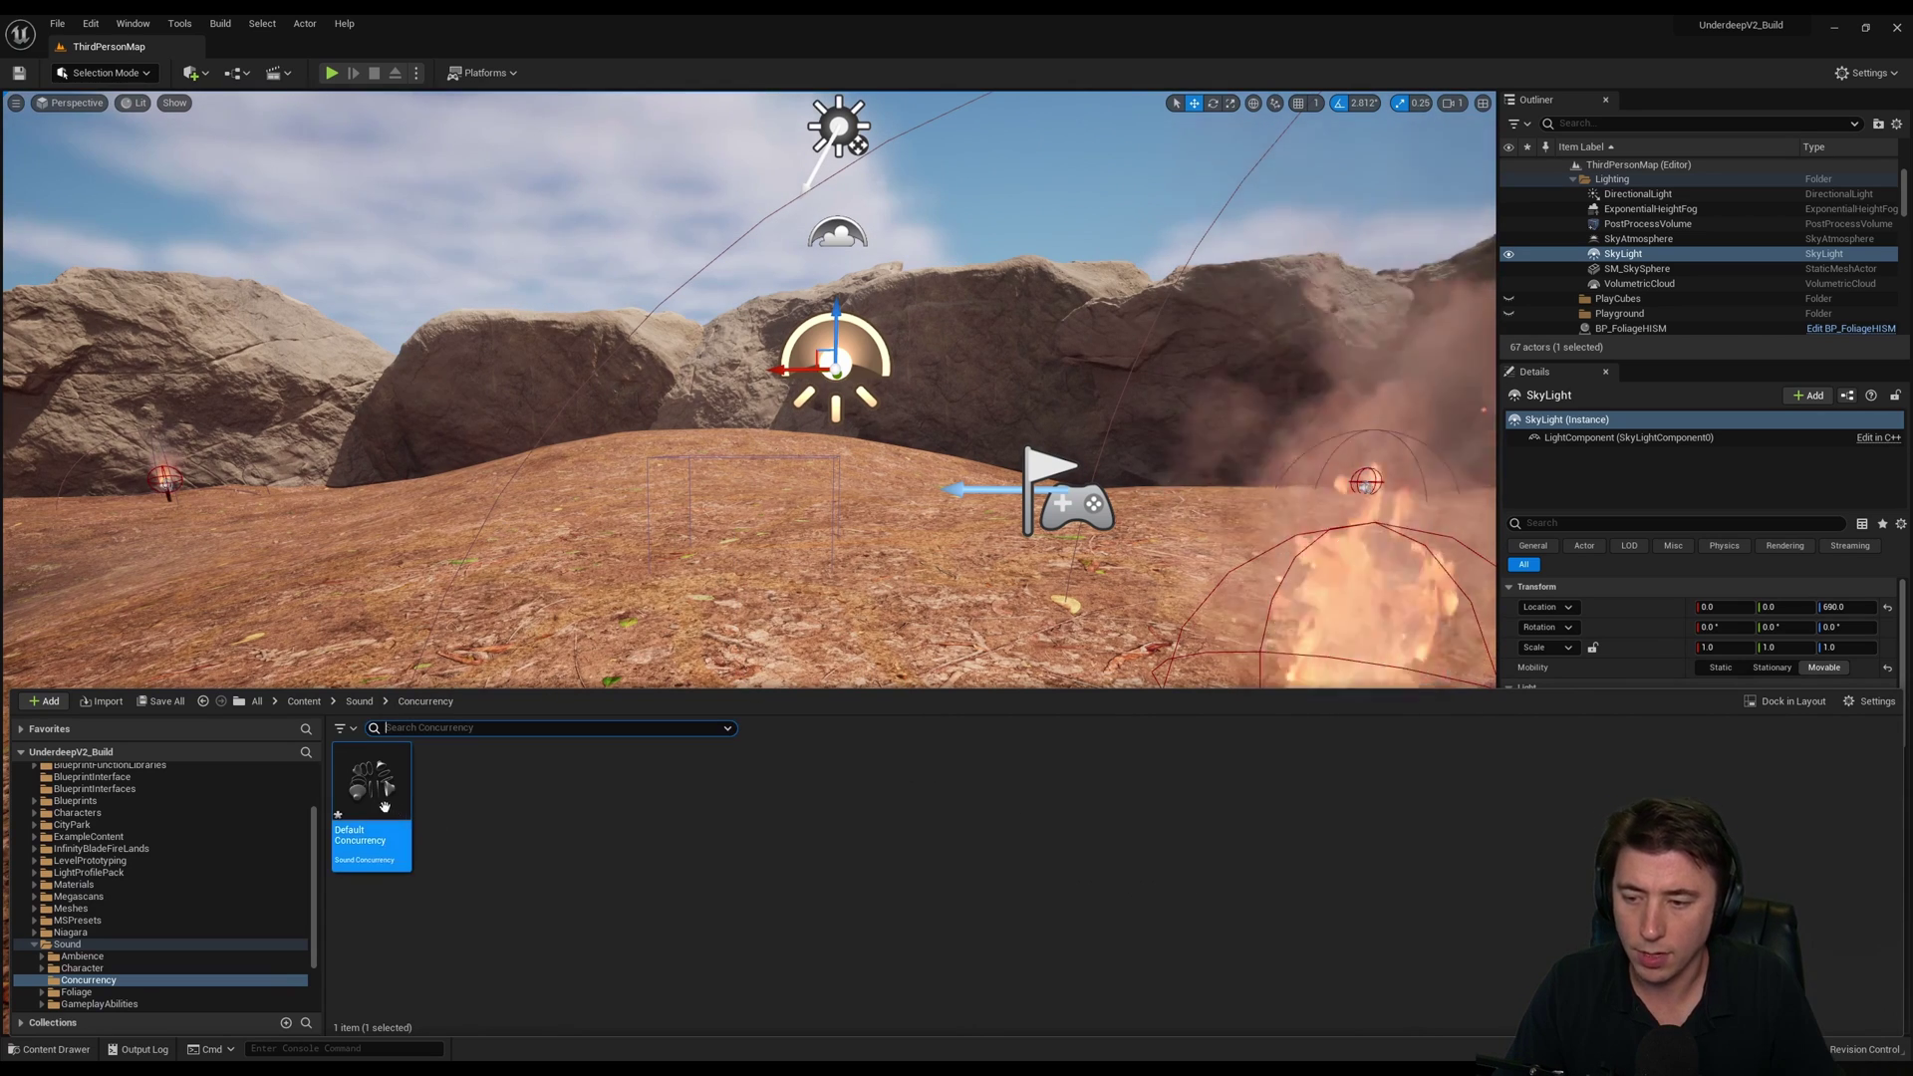
# Step: Open the DefaultConcurrency asset, set its Max Count to 32 and view the Resolution Rule options
pyautogui.doubleClick(383, 805)
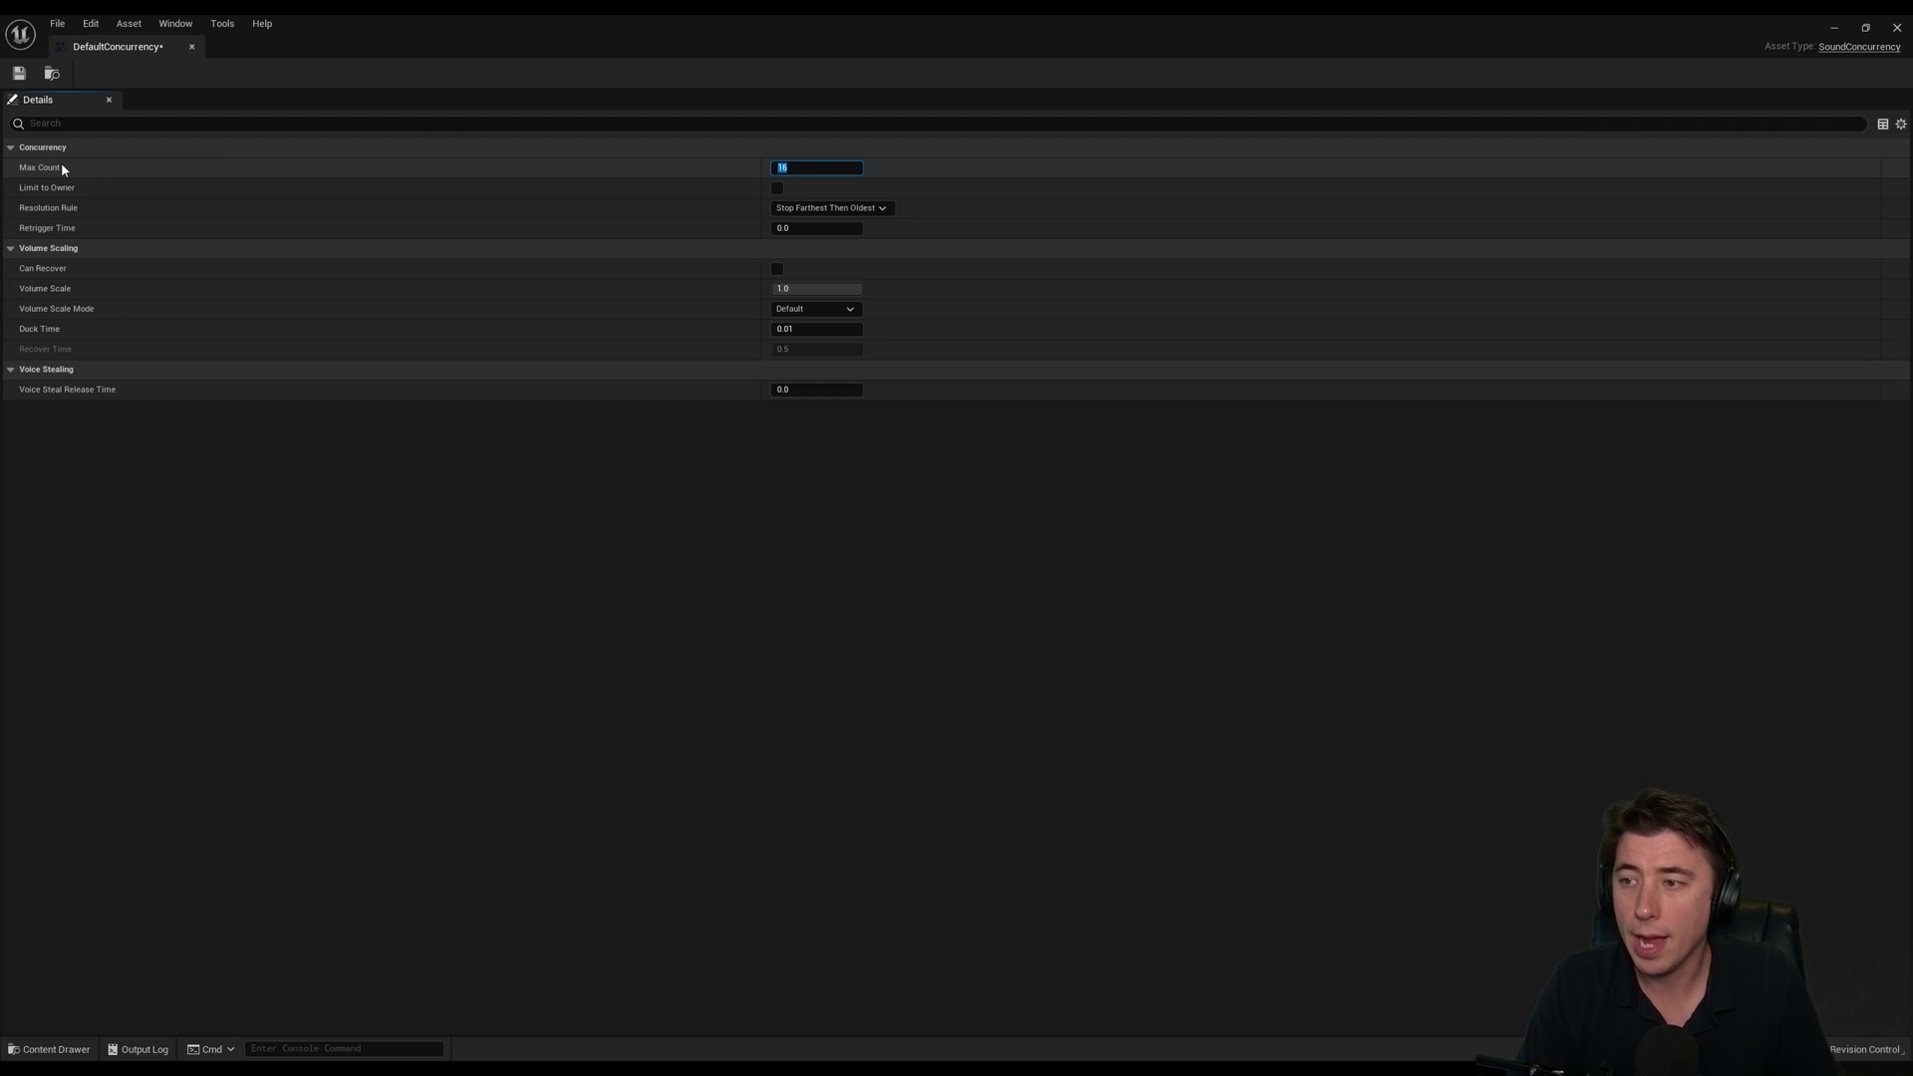
pyautogui.moveTo(56, 169)
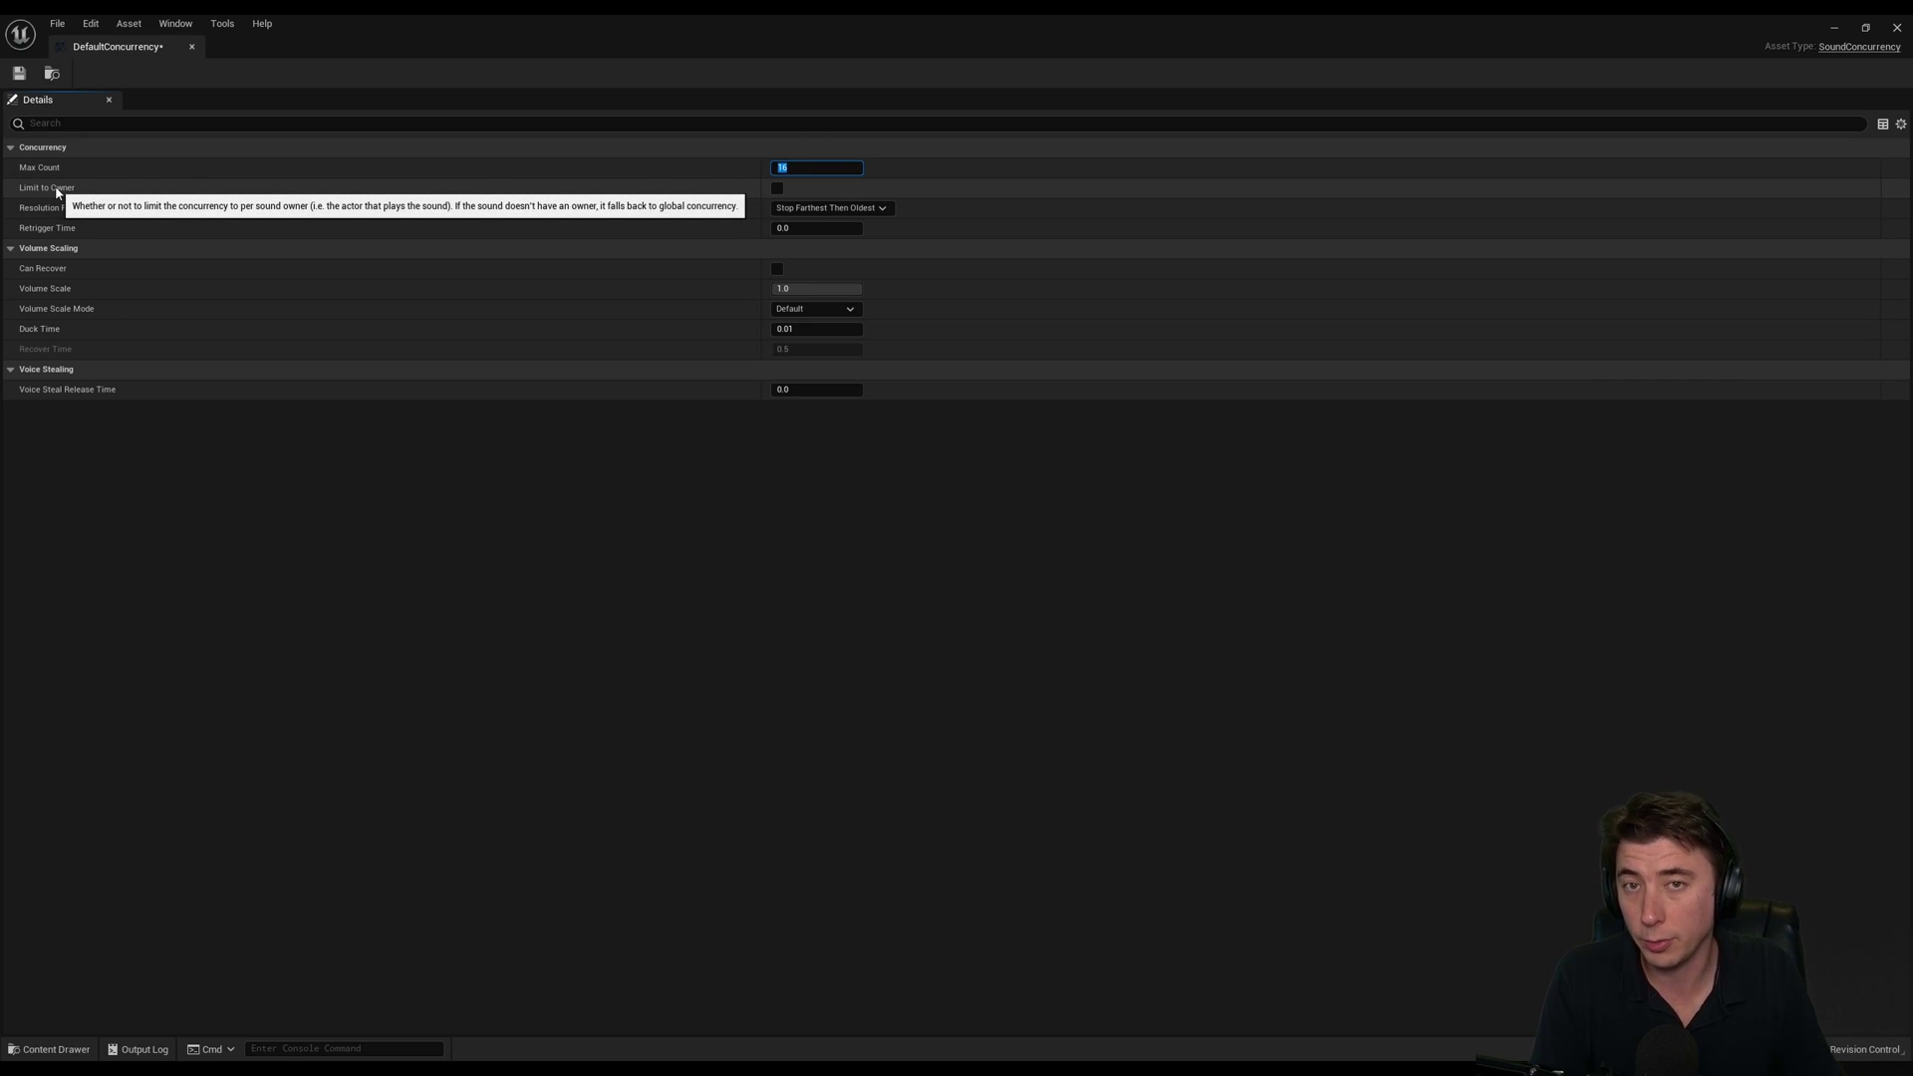
pyautogui.press('Tab')
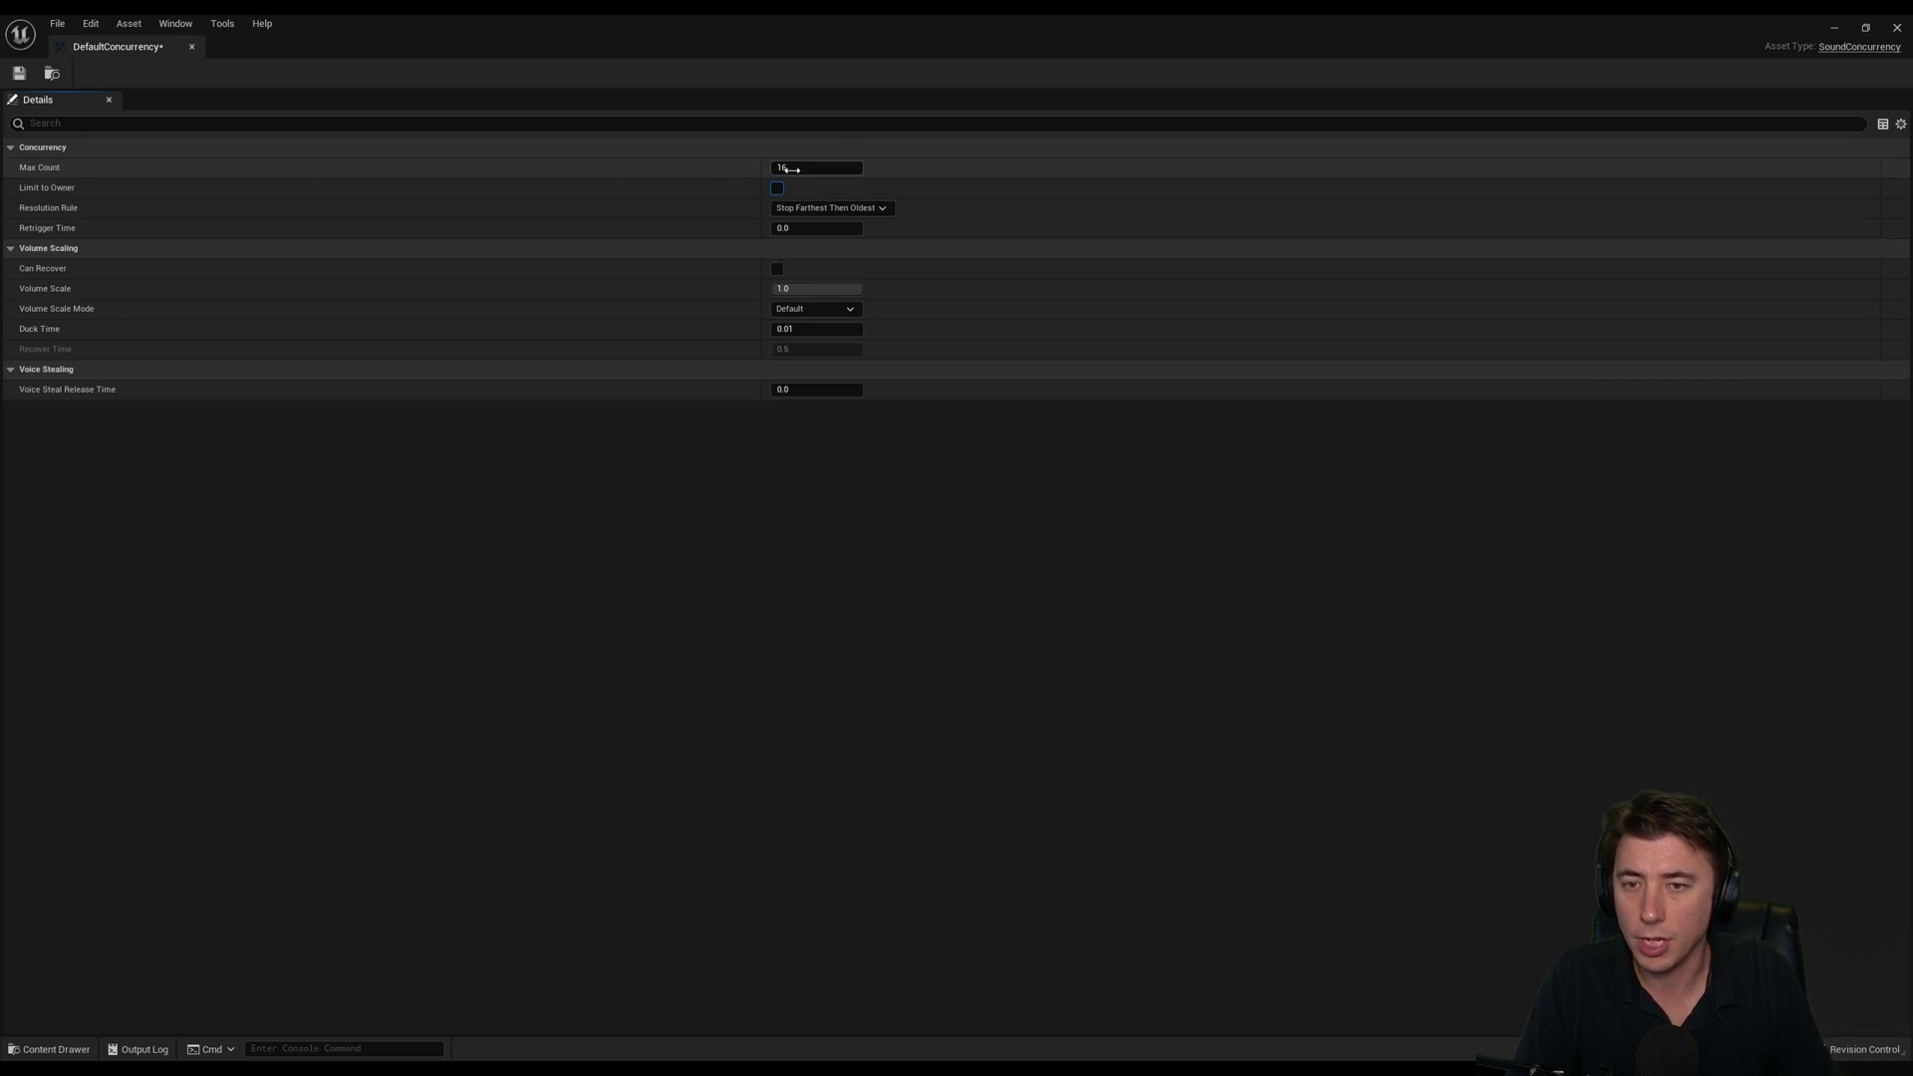
pyautogui.click(792, 169)
pyautogui.write('32')
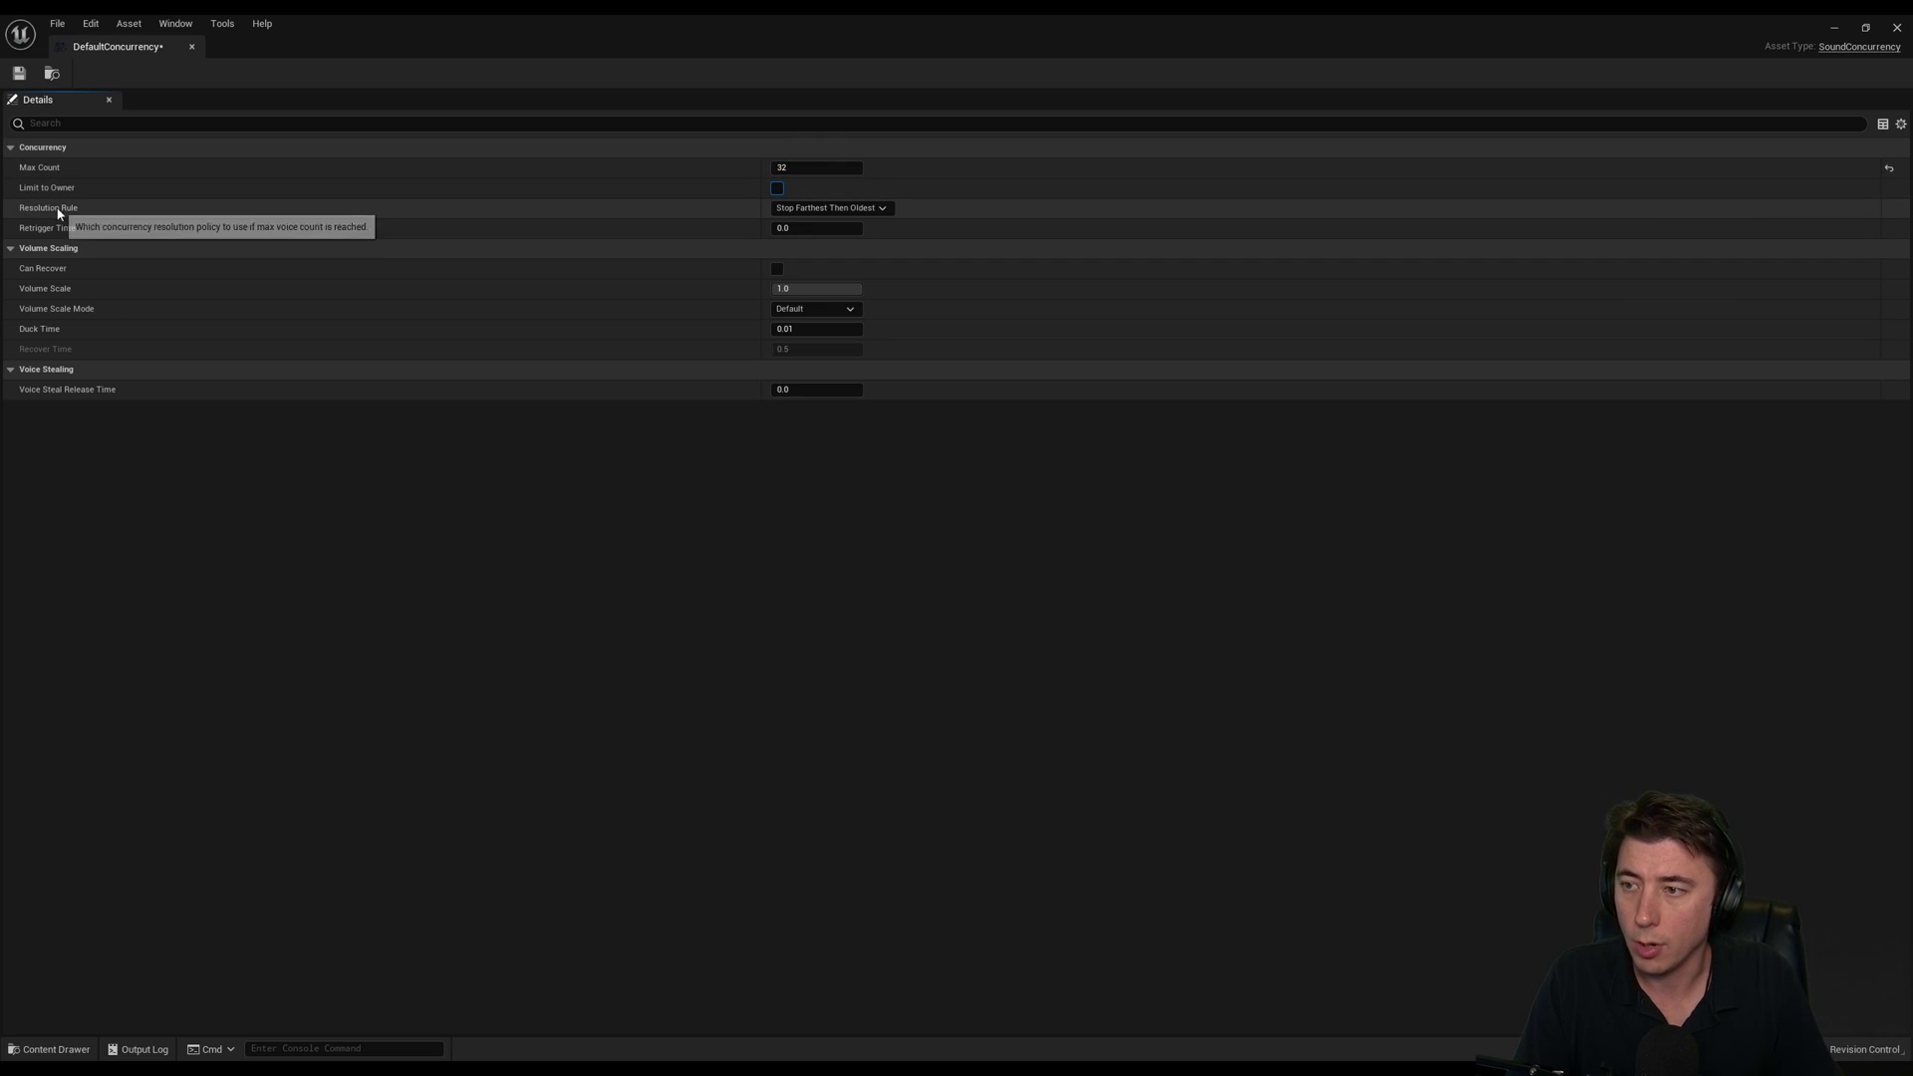
pyautogui.click(830, 208)
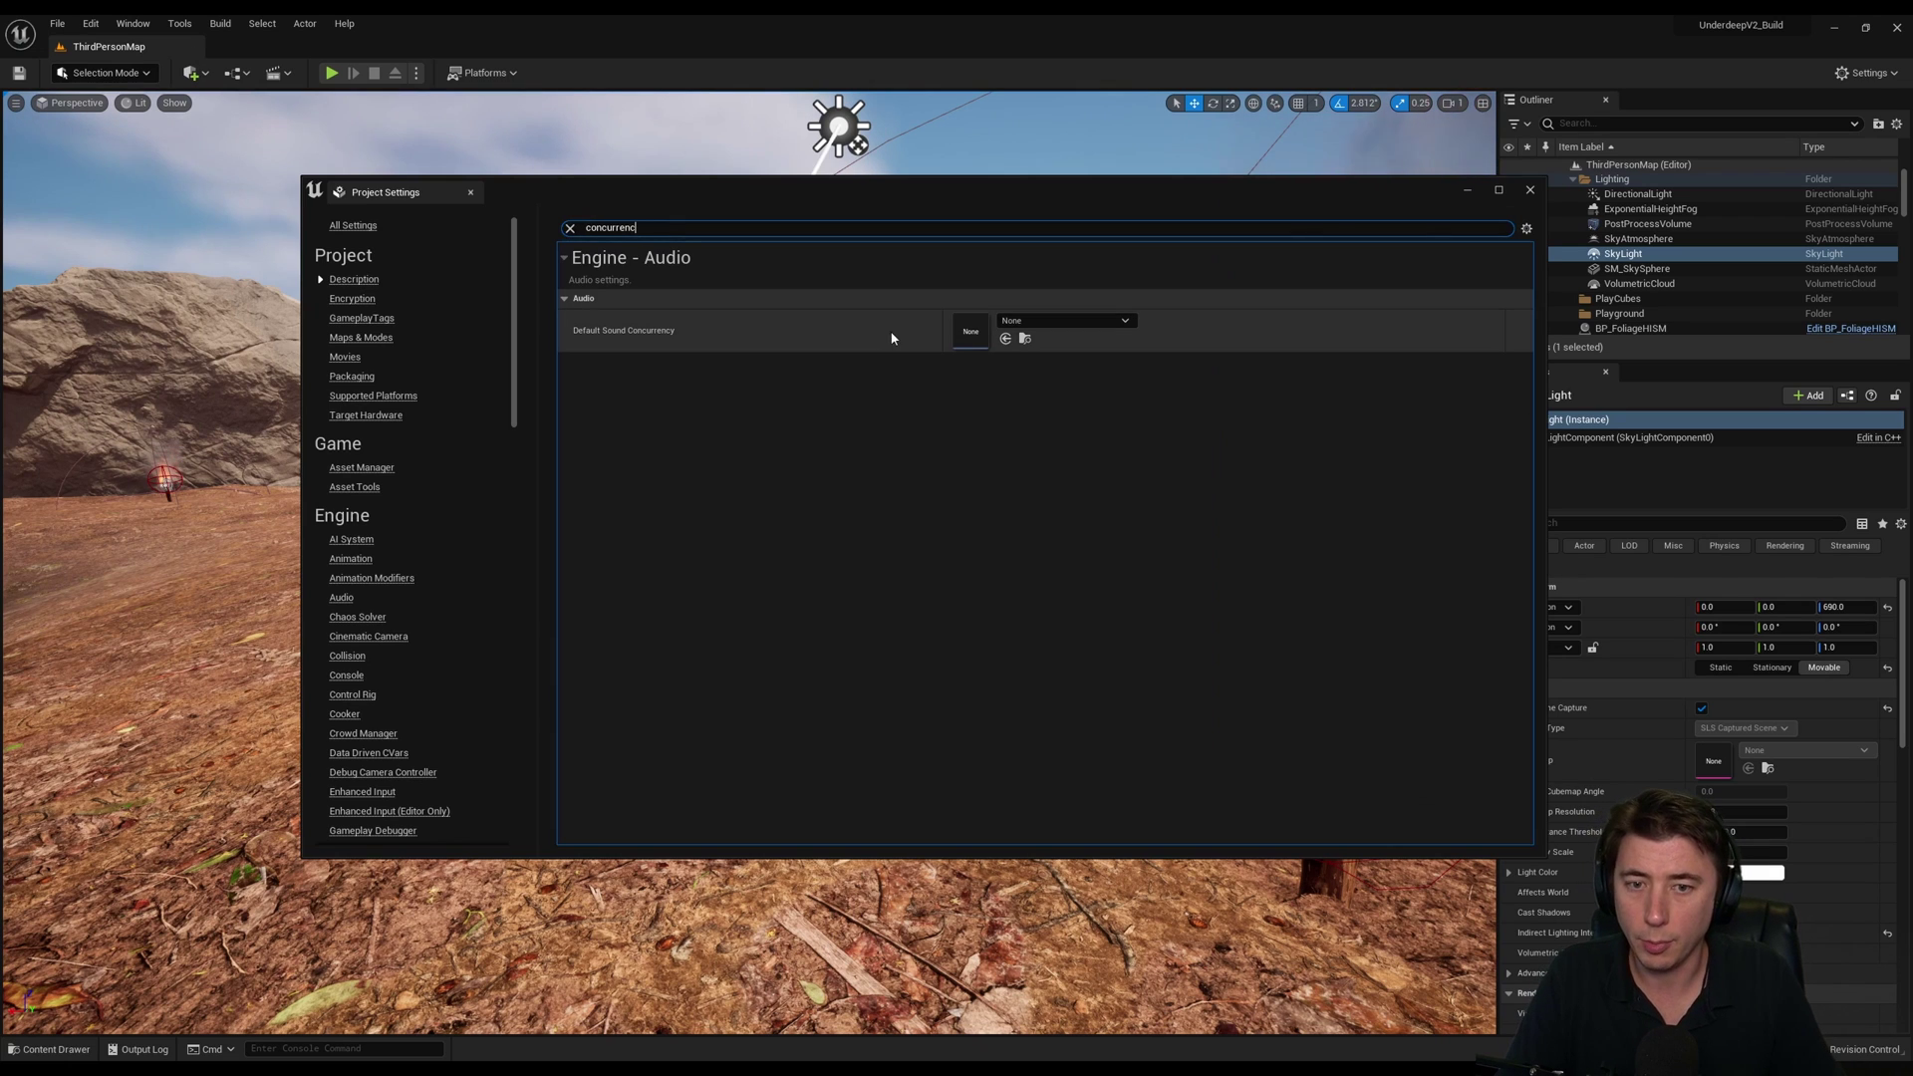
# Step: Assign DefaultConcurrency as the Default Sound Concurrency in the project's audio settings
pyautogui.click(1051, 319)
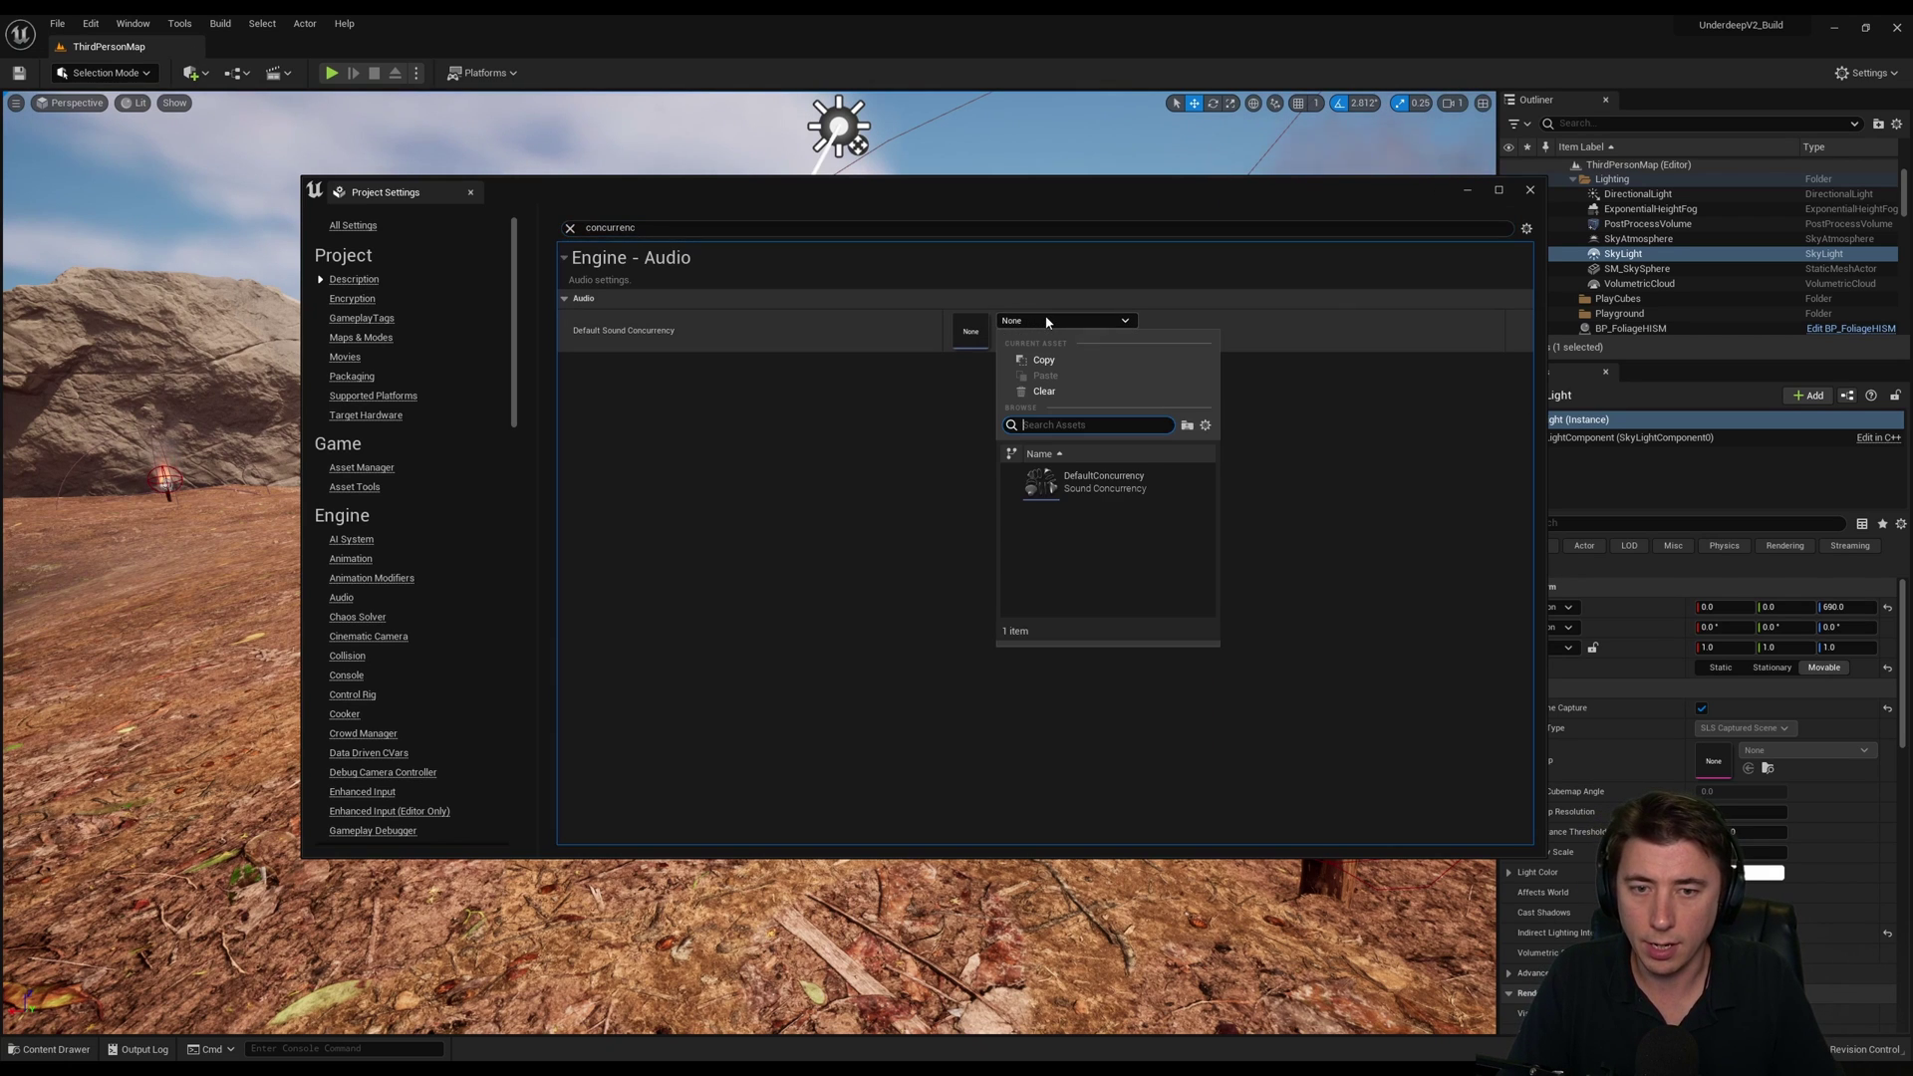
pyautogui.click(1081, 482)
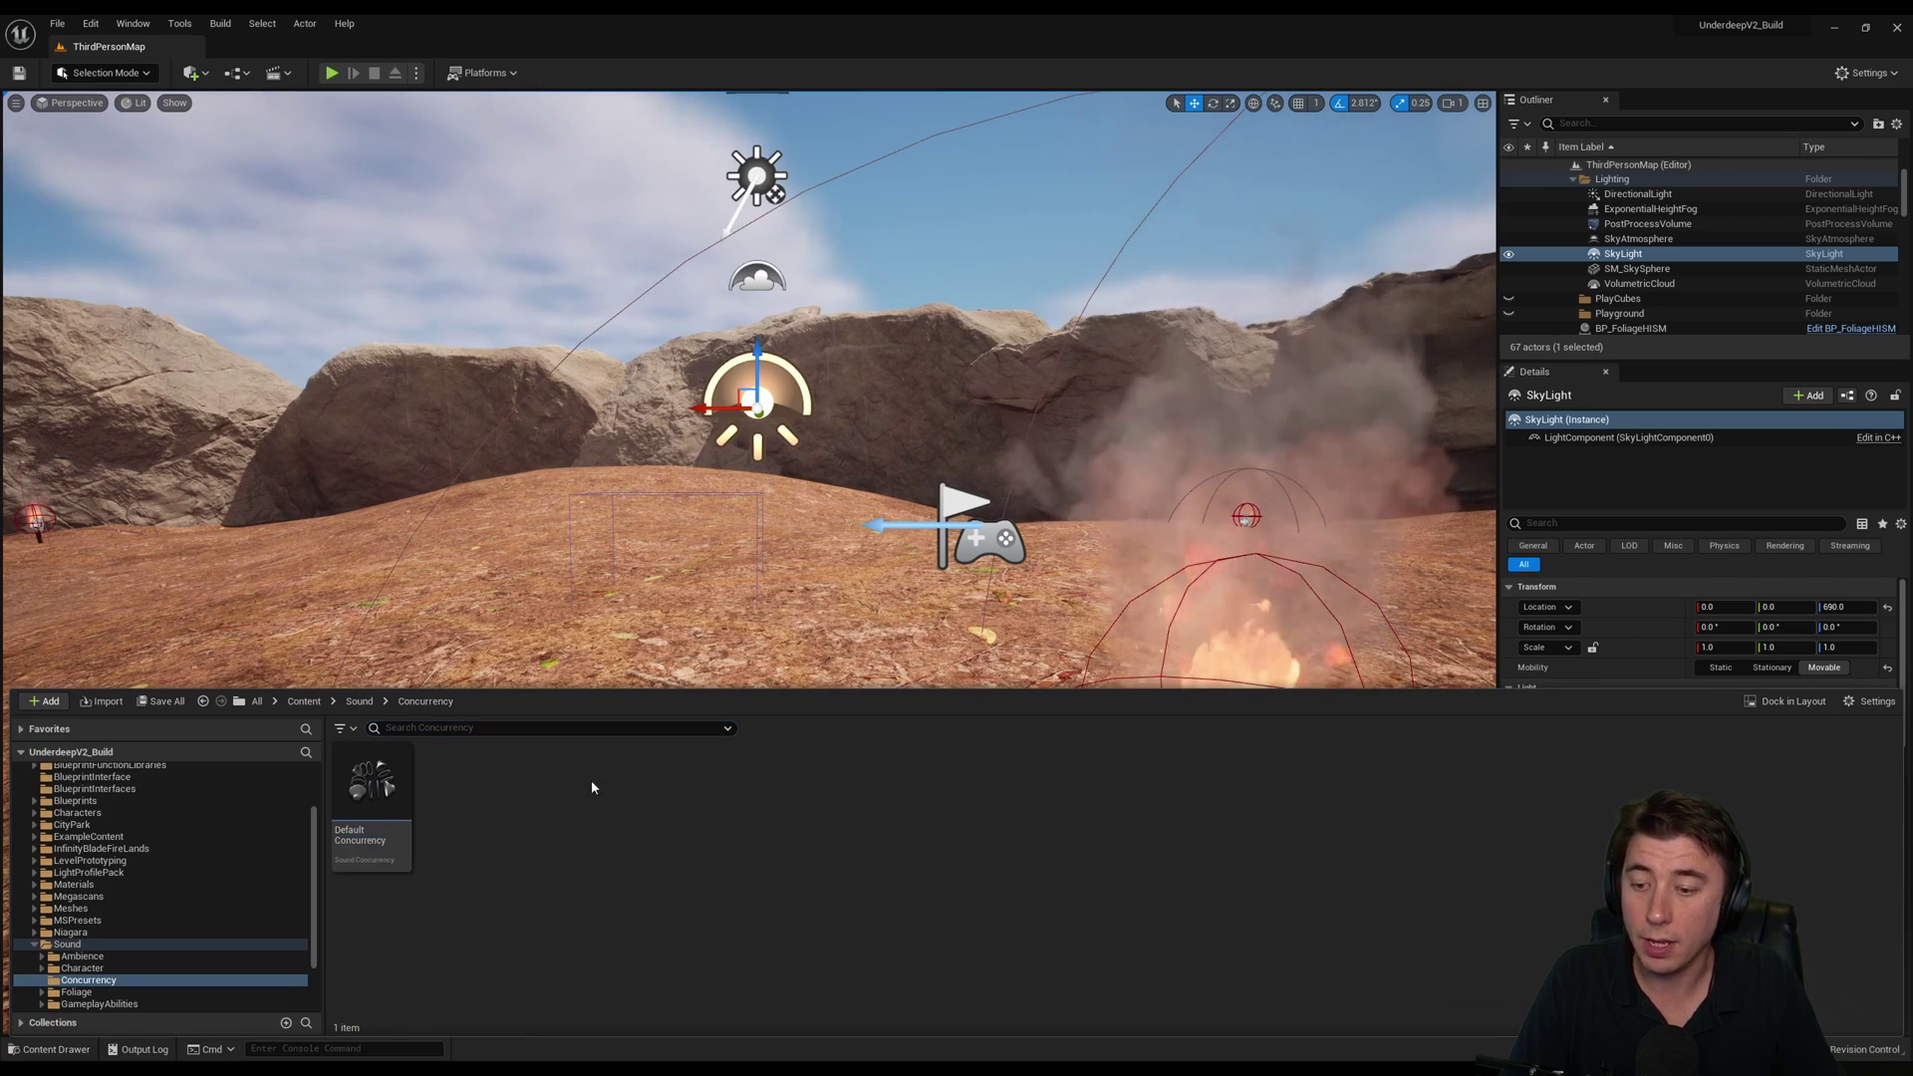
# Step: Duplicate the DefaultConcurrency asset in the same folder and name the copy FireConcurrency
pyautogui.rightClick(412, 819)
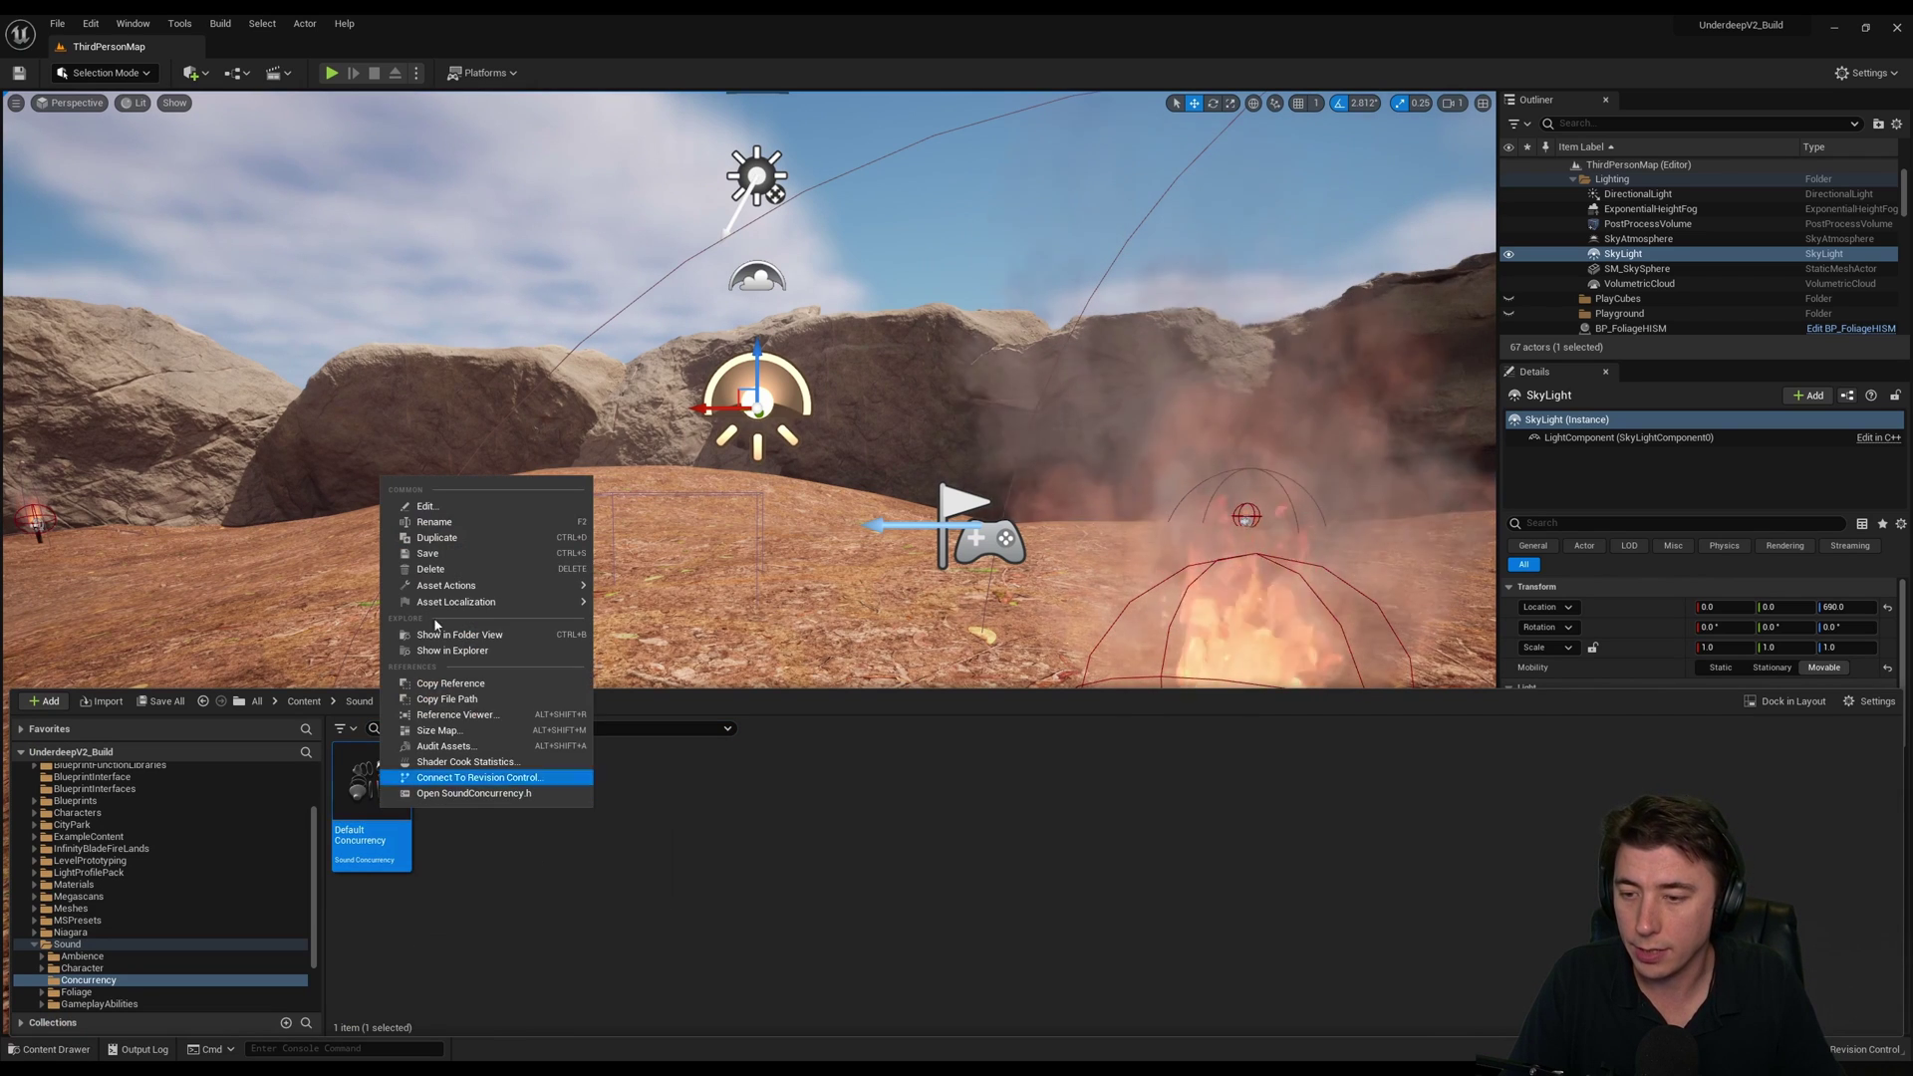
pyautogui.click(481, 550)
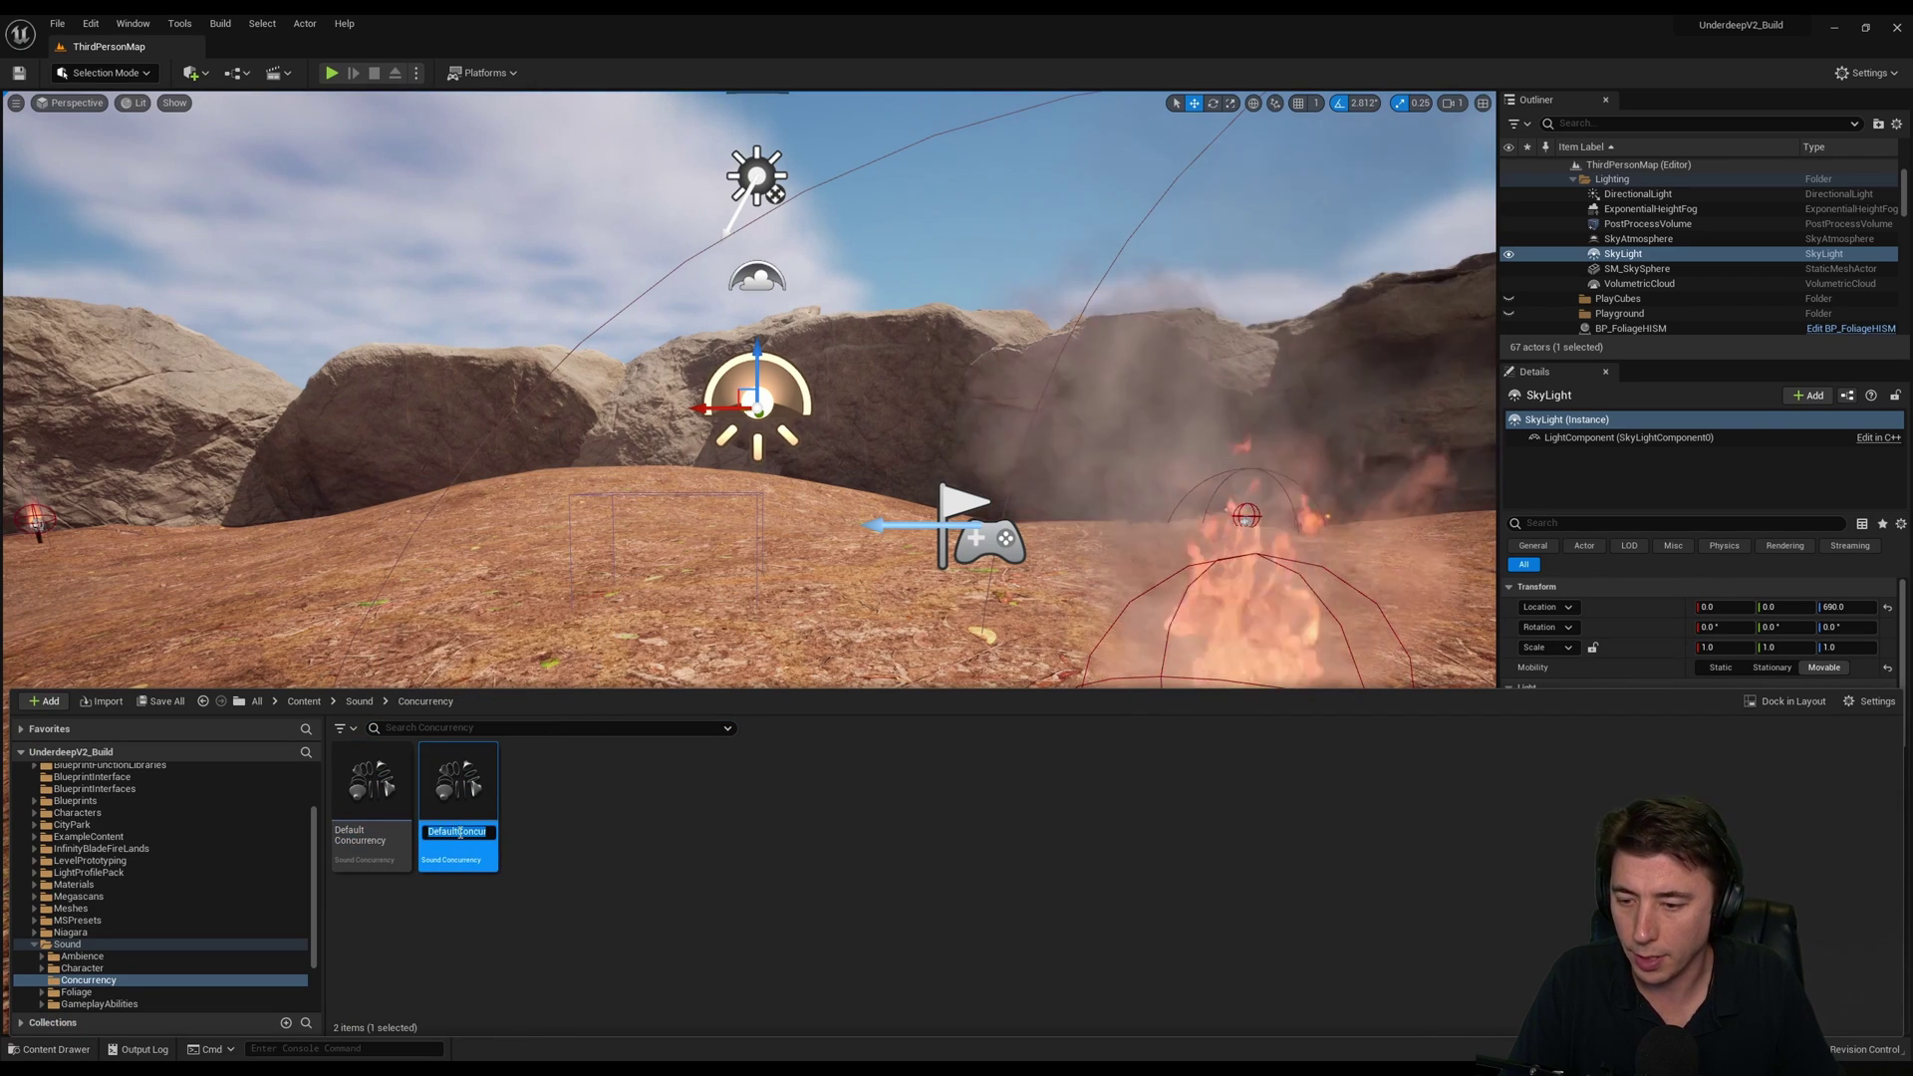
pyautogui.moveTo(457, 831); pyautogui.dragTo(324, 827)
pyautogui.write('Firre')
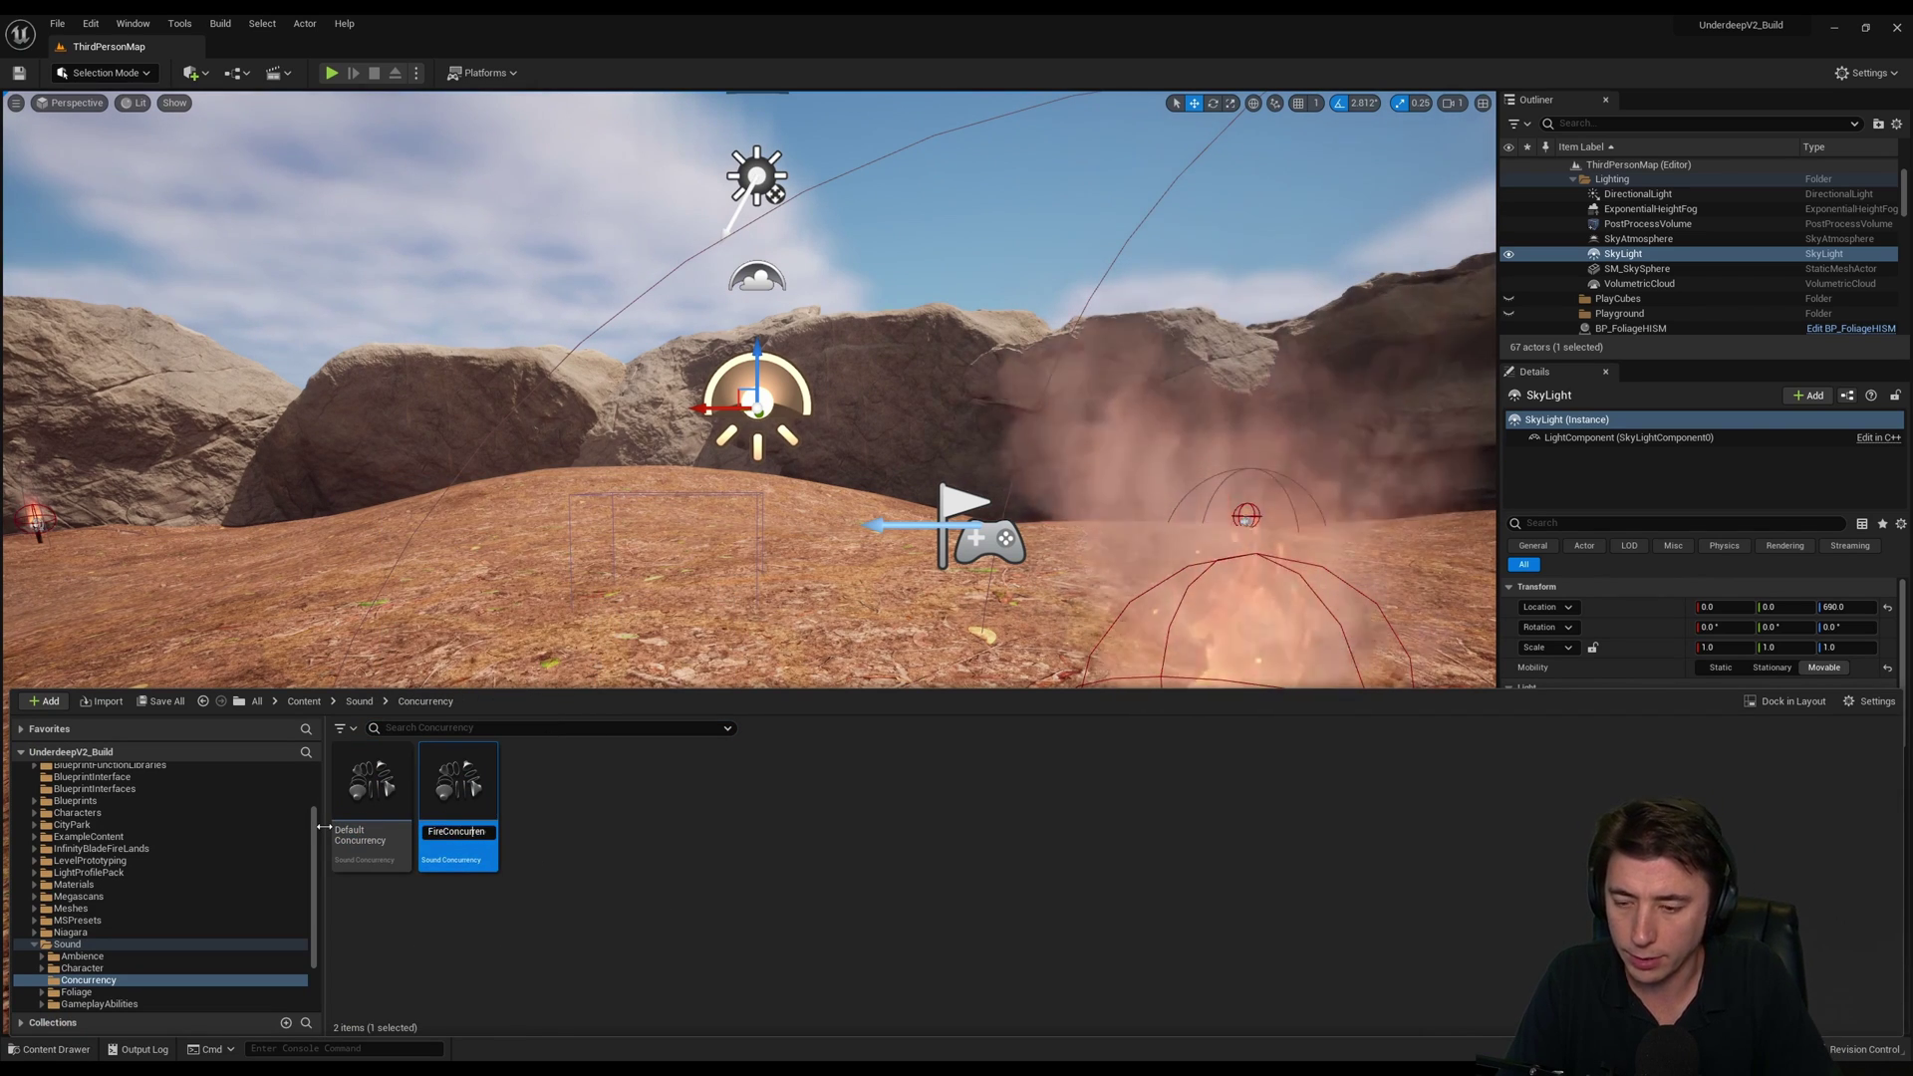
pyautogui.press('Return')
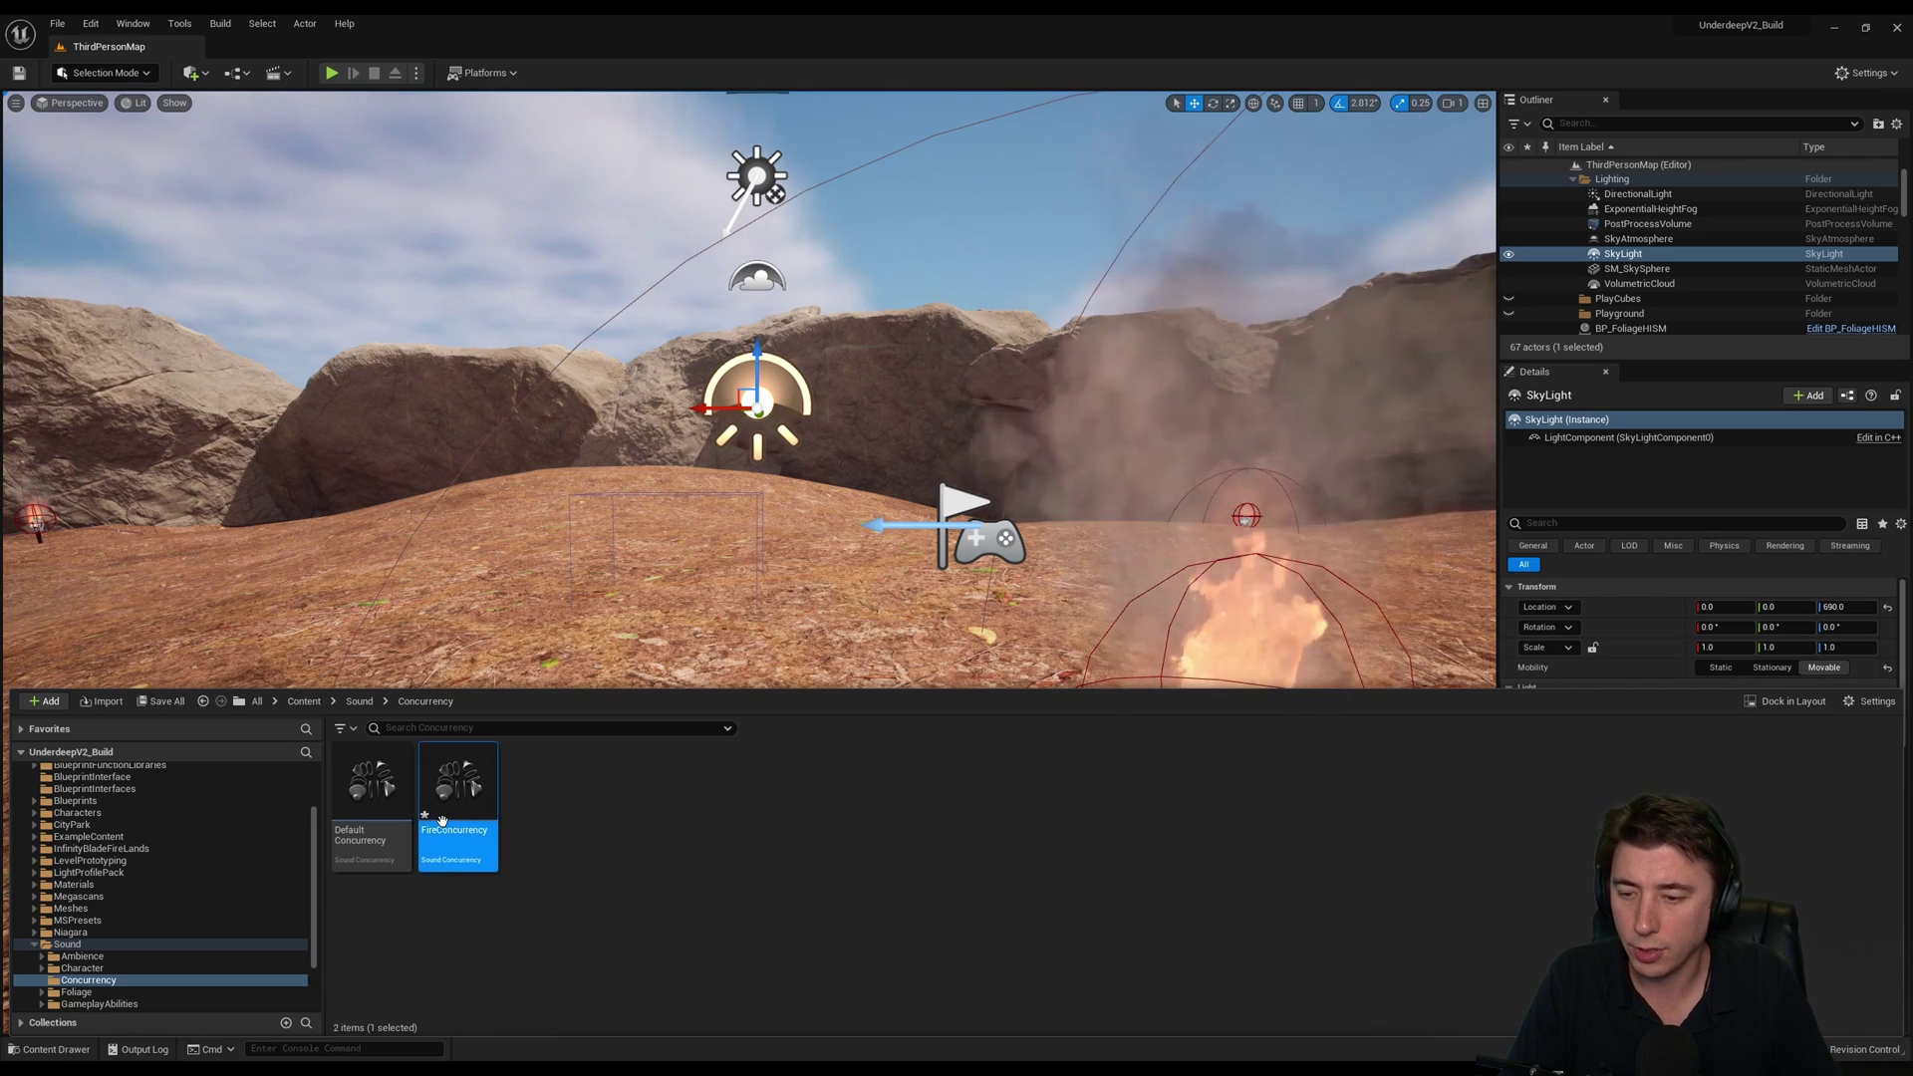
# Step: Open the FireConcurrency asset and set its Max Count to 16
pyautogui.doubleClick(445, 828)
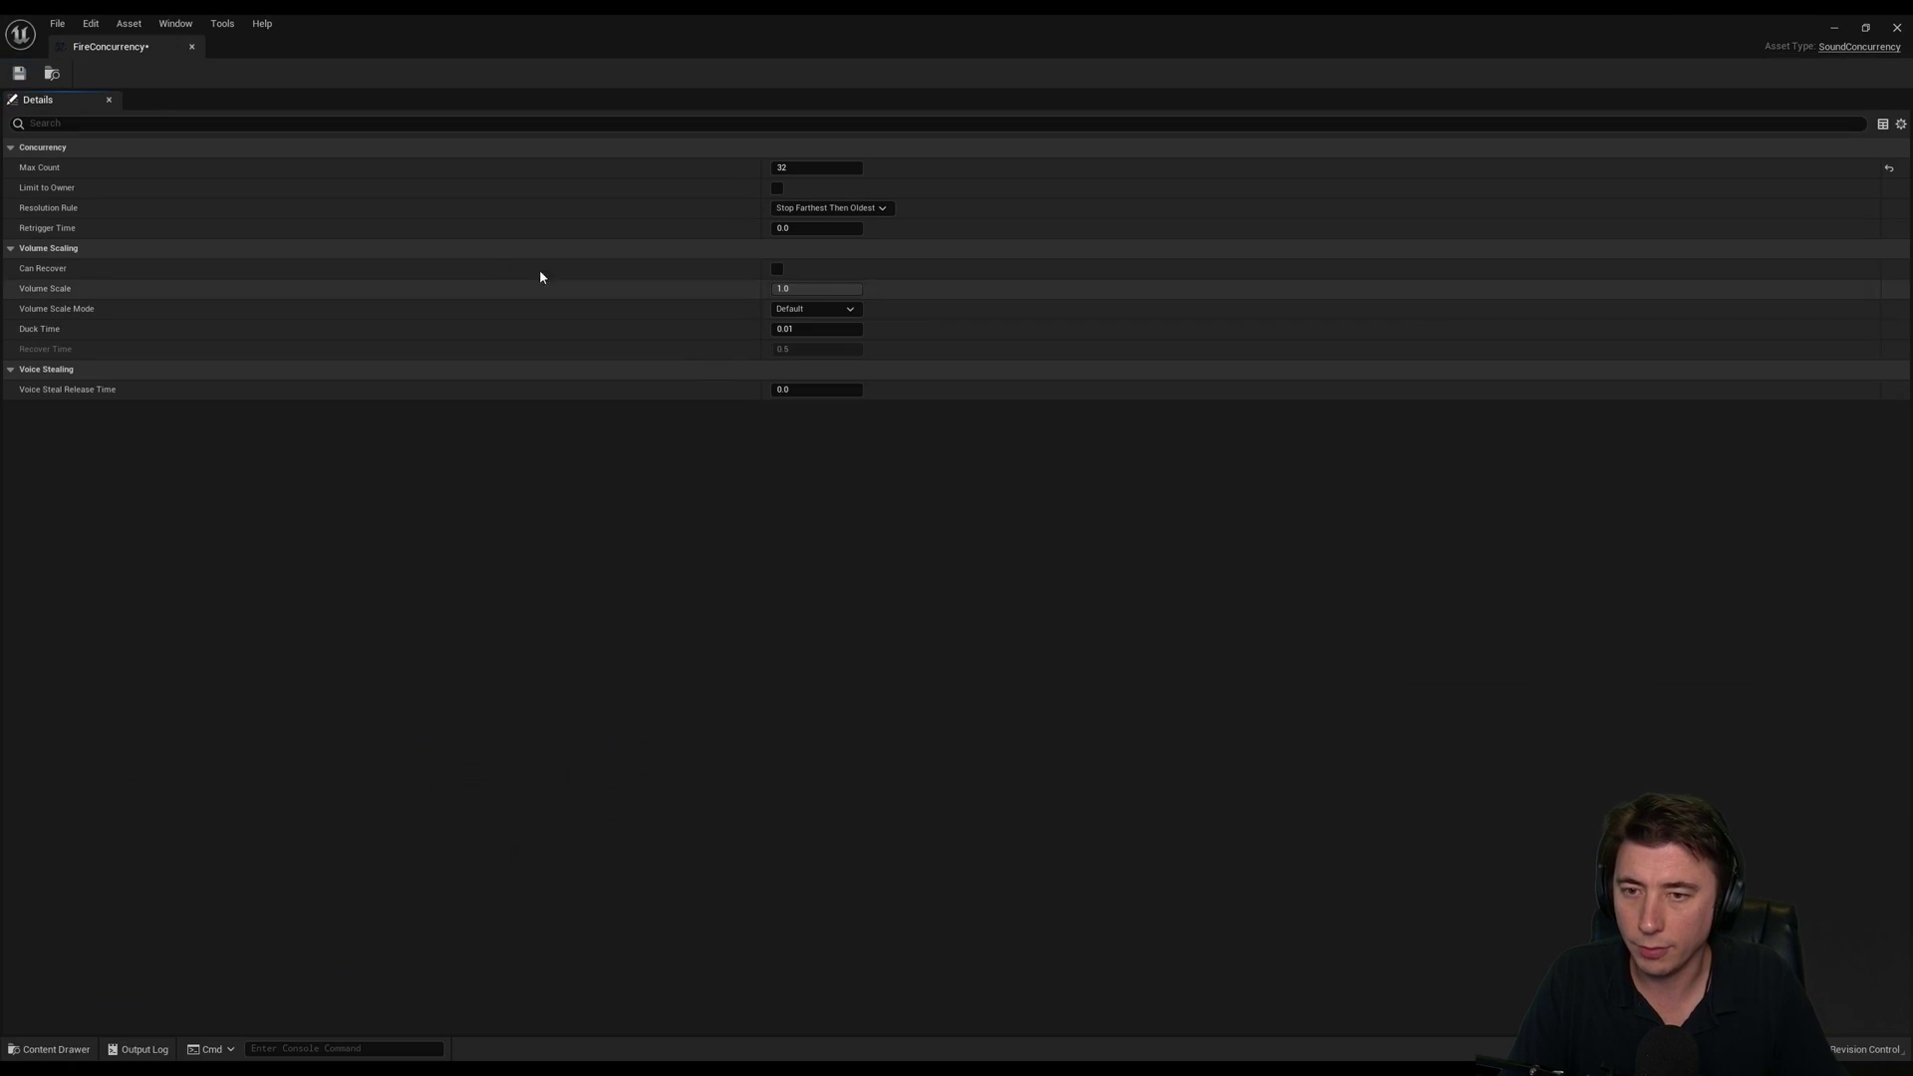
pyautogui.click(809, 167)
pyautogui.write('16')
pyautogui.press('Return')
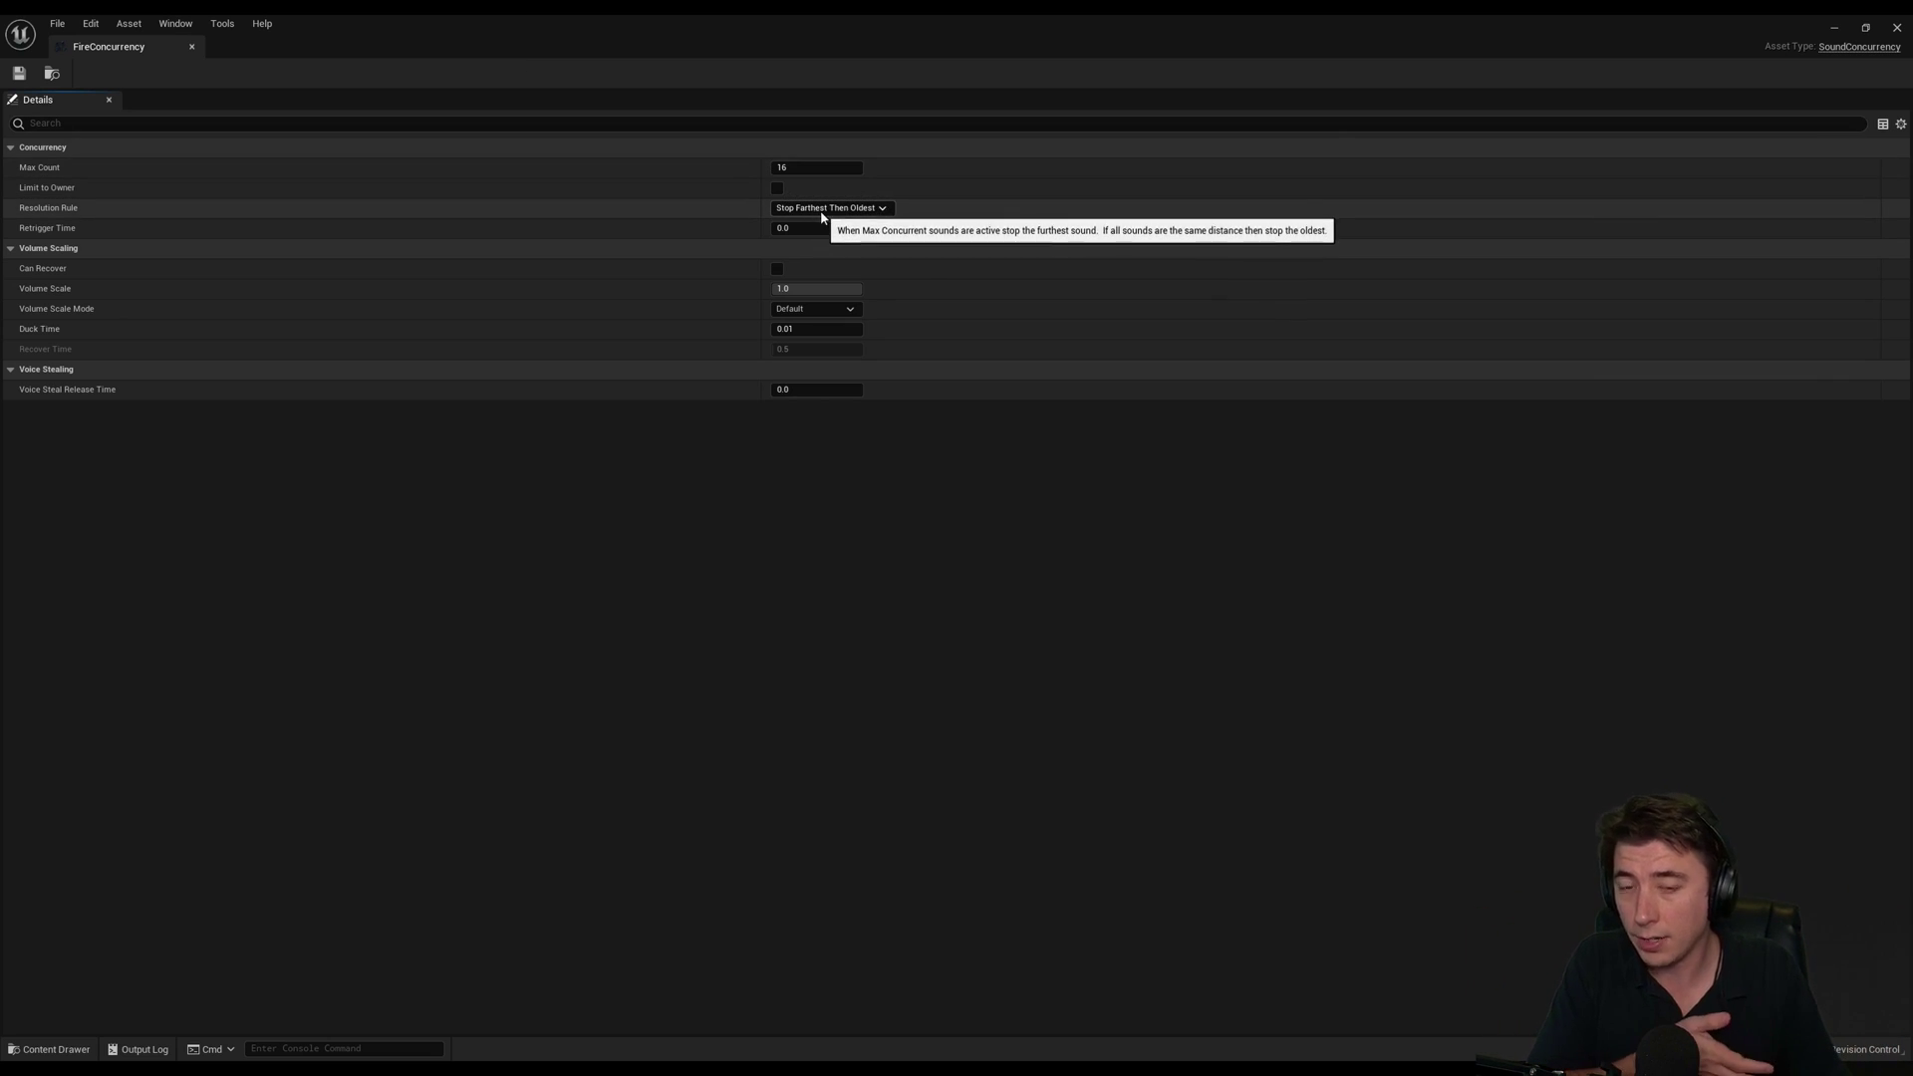
# Step: Open the TorchFire1 MetaSound from the Sound/Ambience/Fire folder and add FireConcurrency as an element of its Concurrency Set
pyautogui.hotkey('ctrl', 'space')
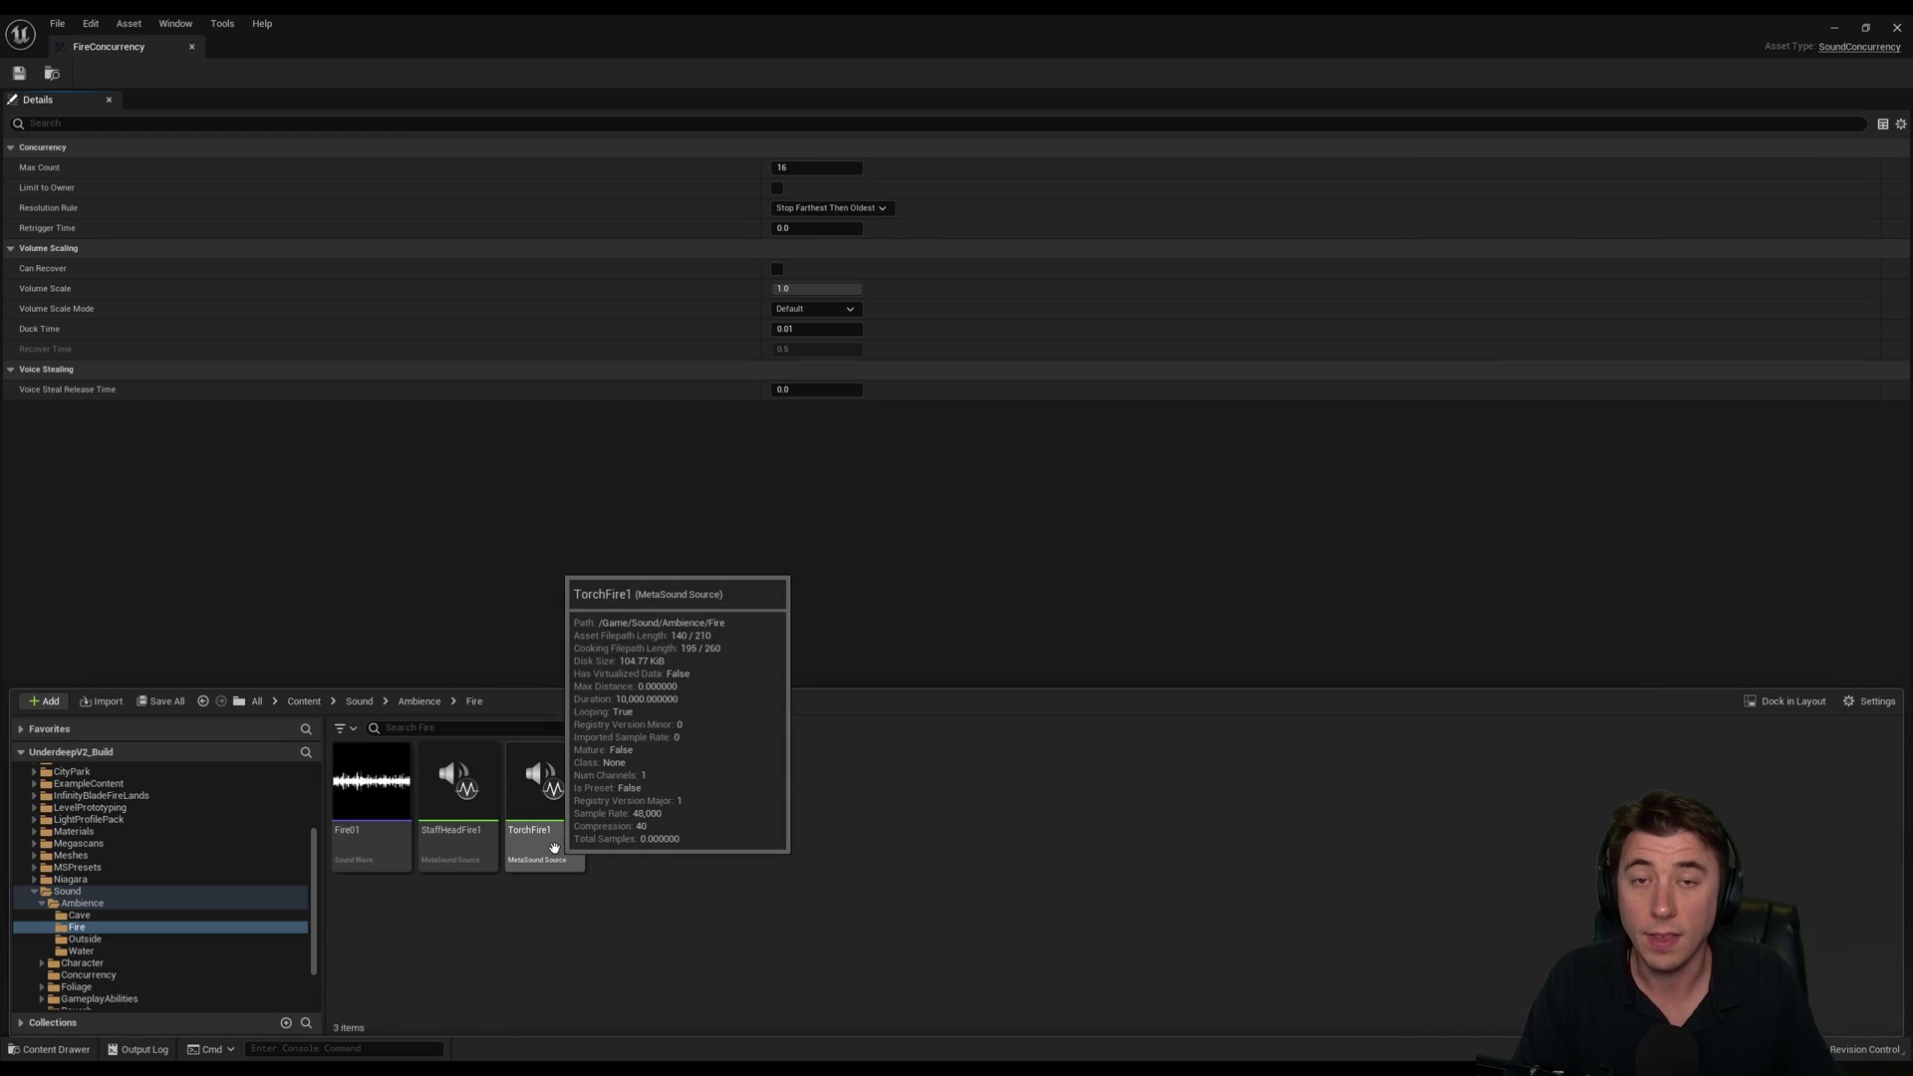
pyautogui.doubleClick(556, 827)
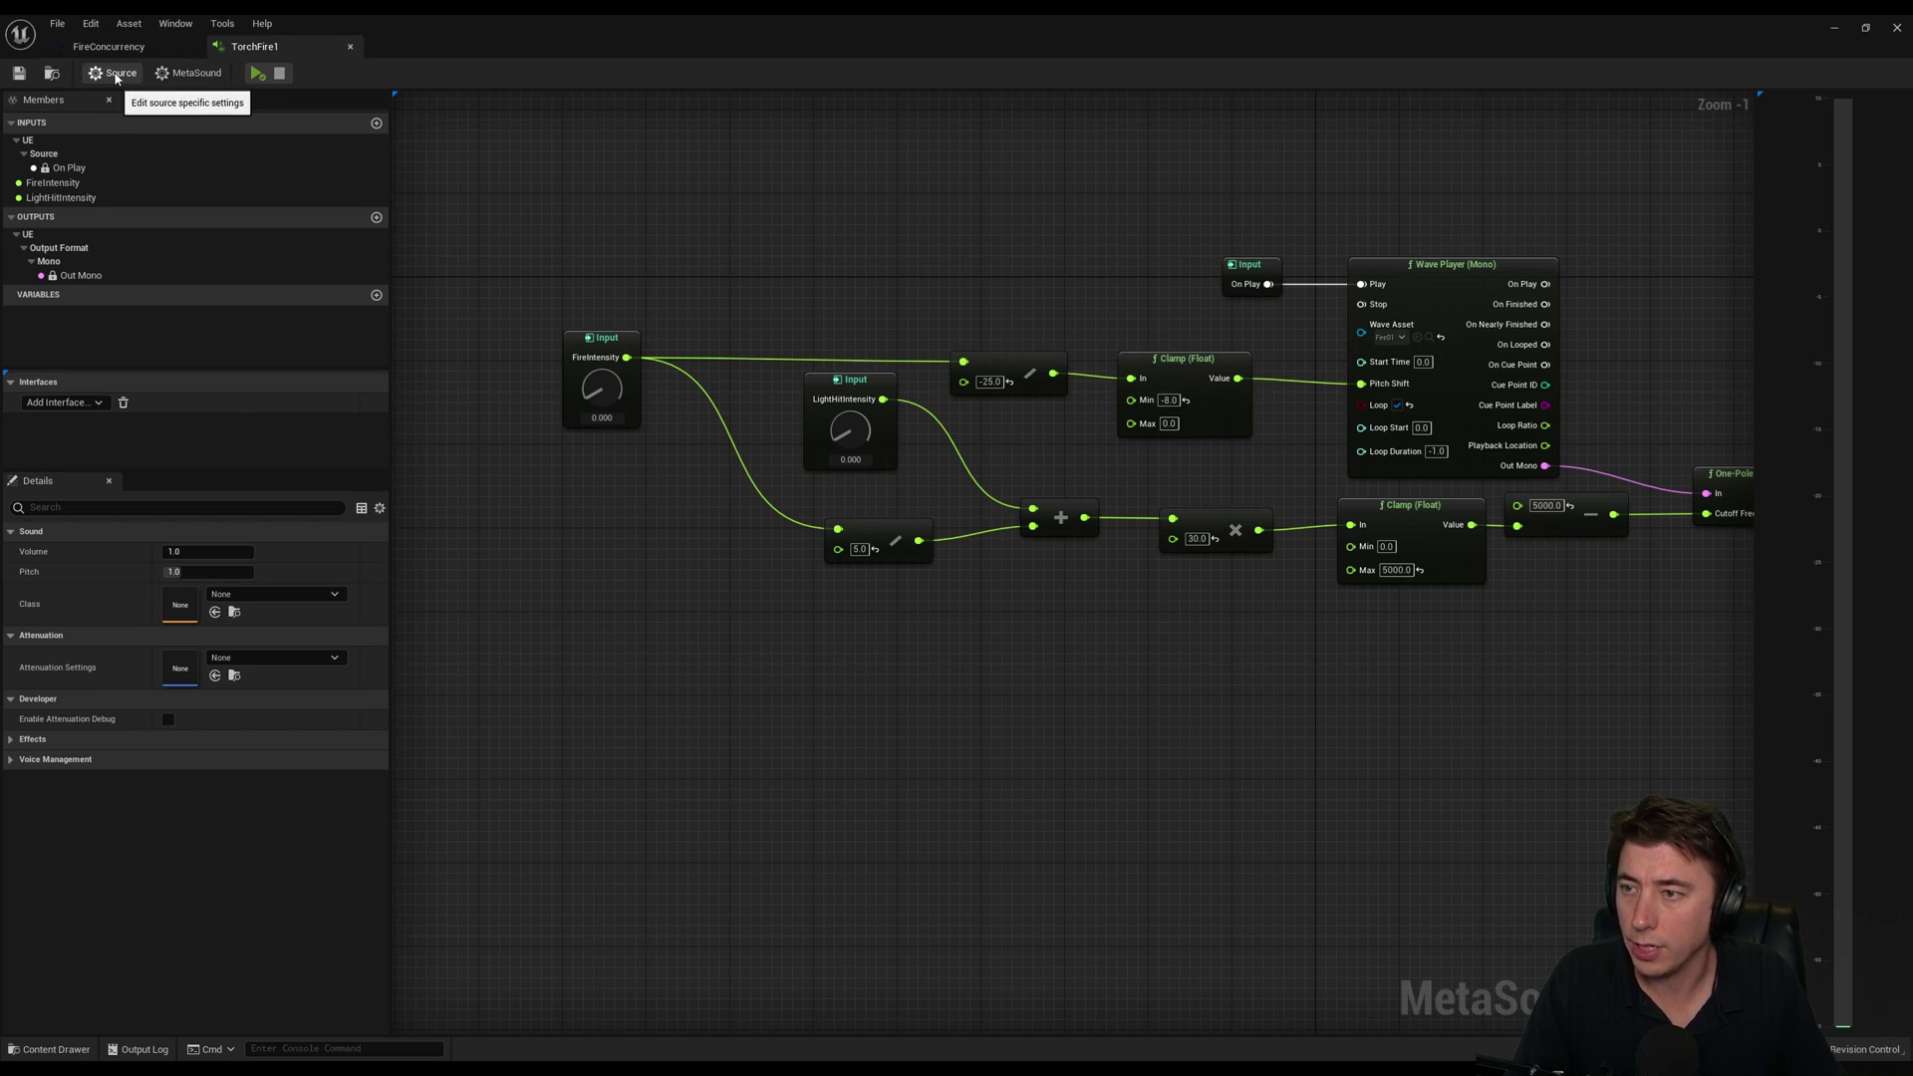
pyautogui.click(12, 760)
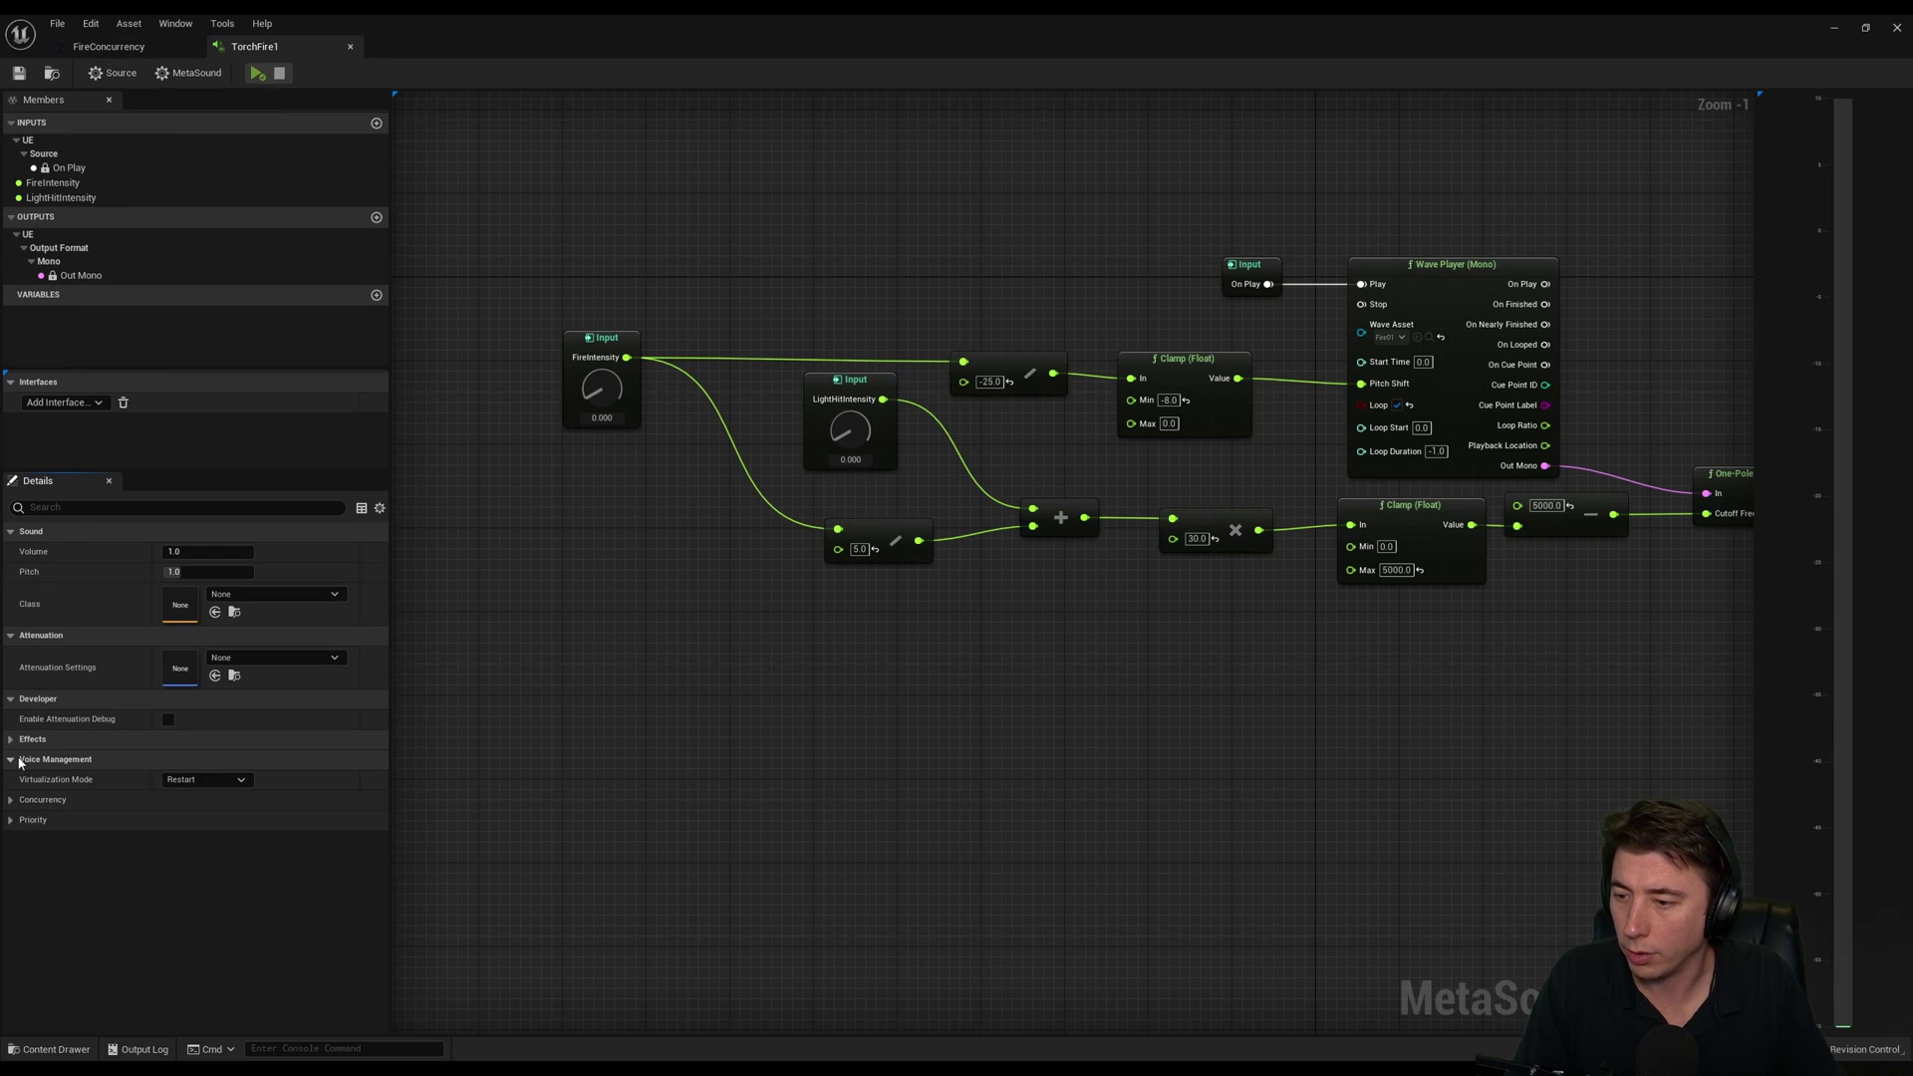
pyautogui.click(11, 799)
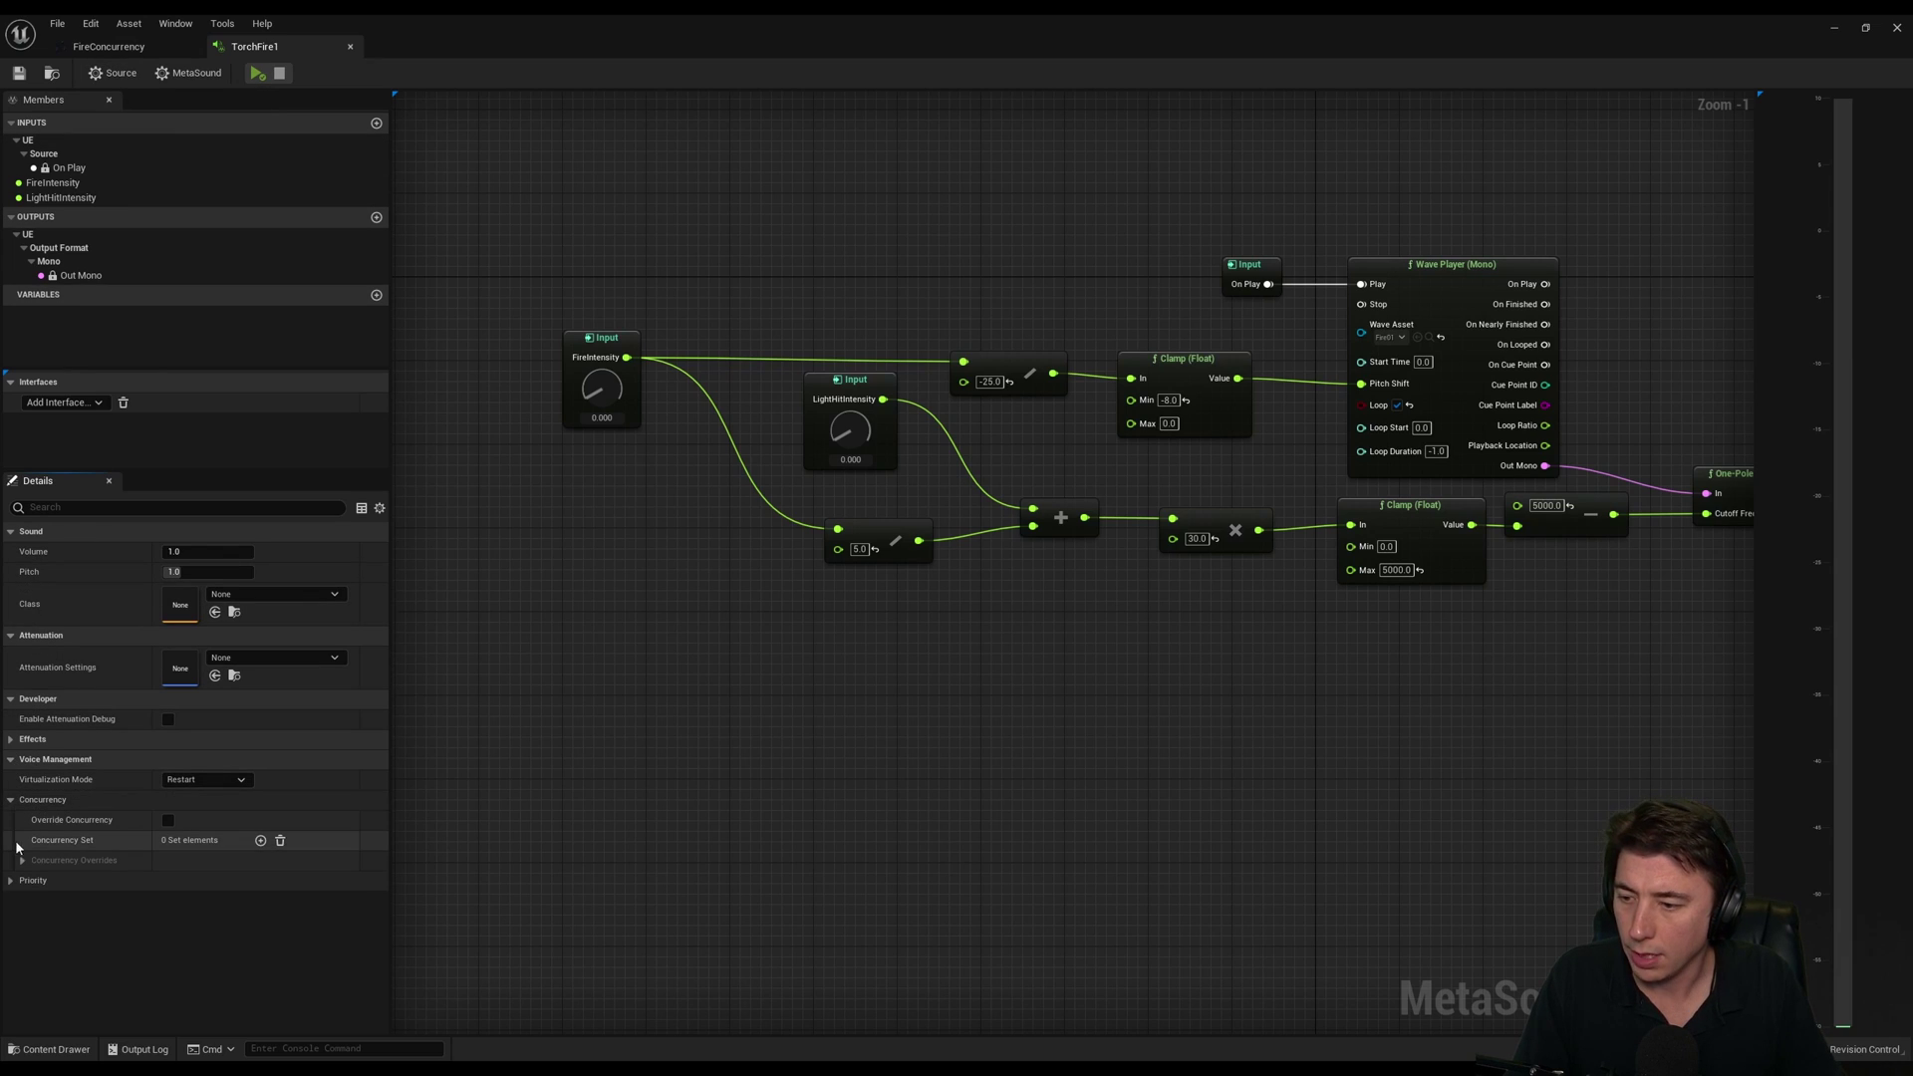
pyautogui.click(260, 841)
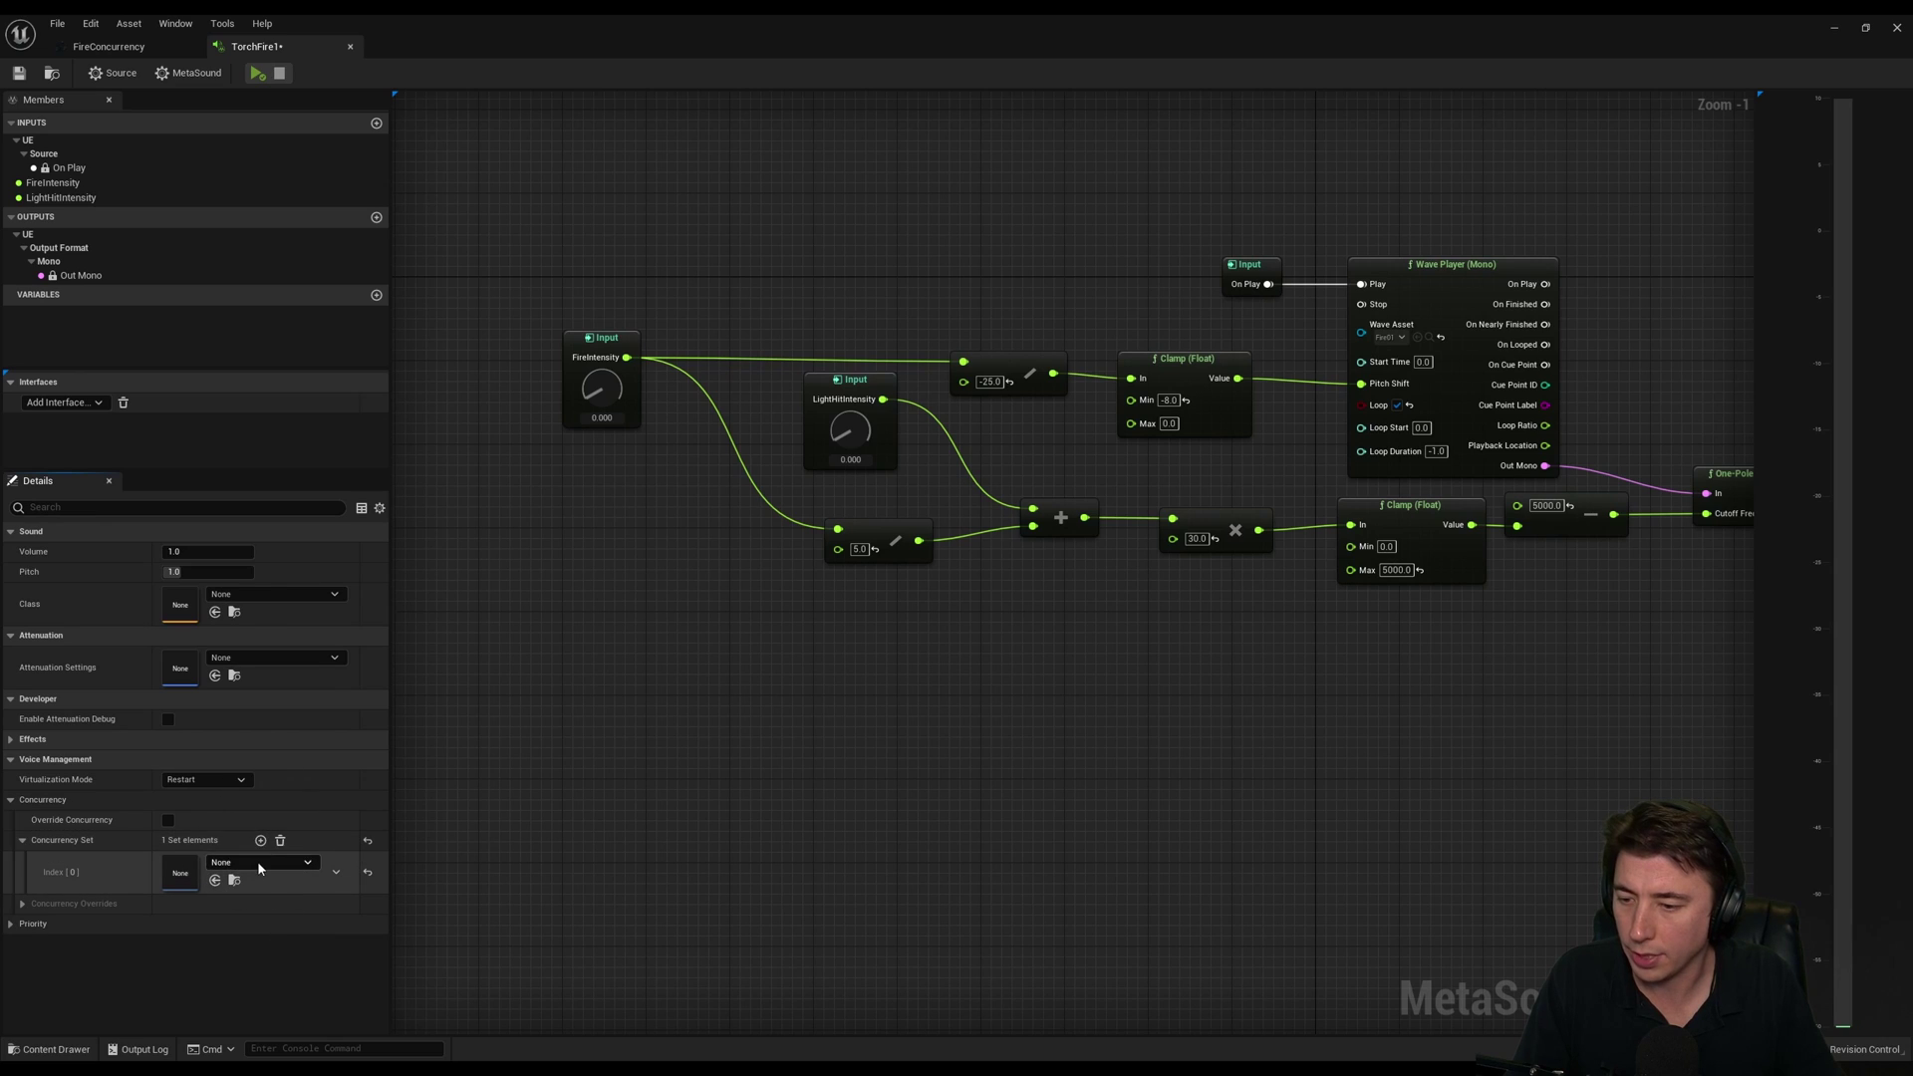
pyautogui.click(257, 863)
pyautogui.click(306, 723)
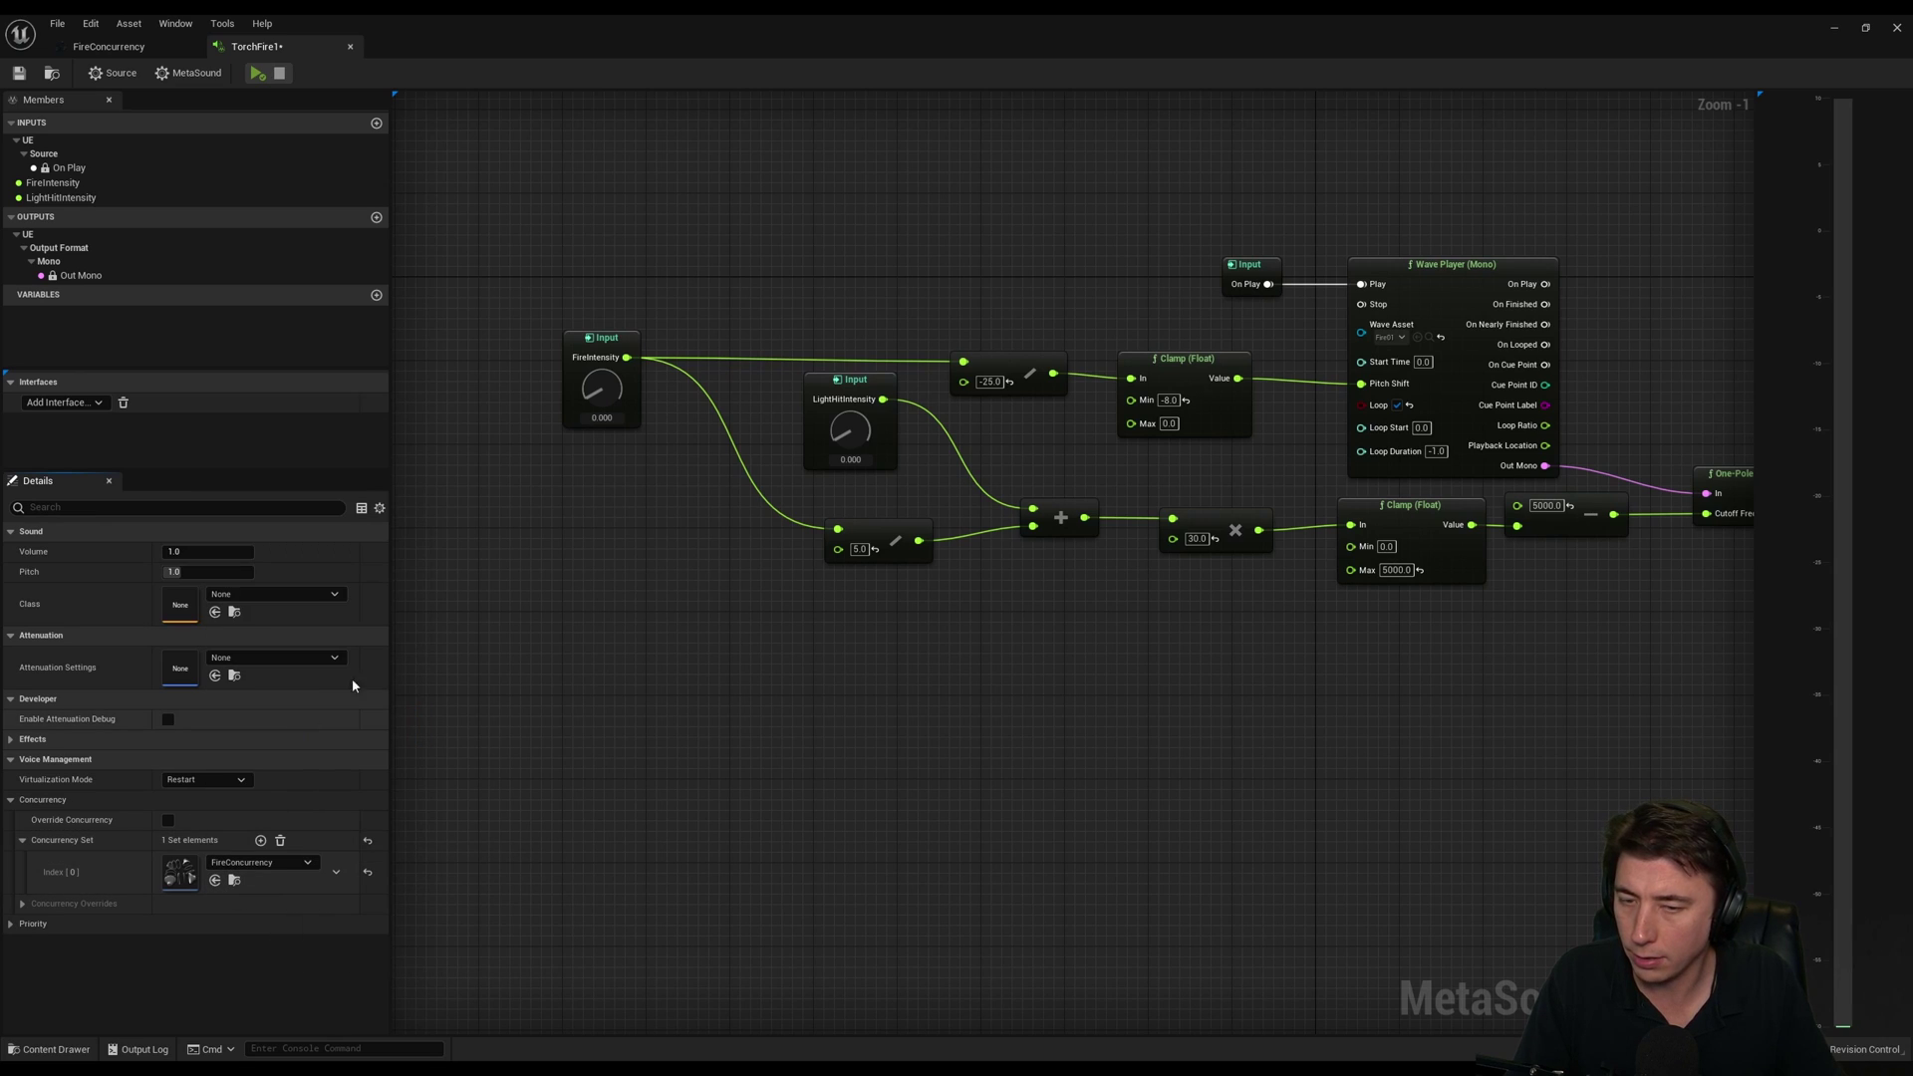
# Step: Save the TorchFire1 MetaSound and close both the TorchFire1 and FireConcurrency asset editors
pyautogui.click(19, 75)
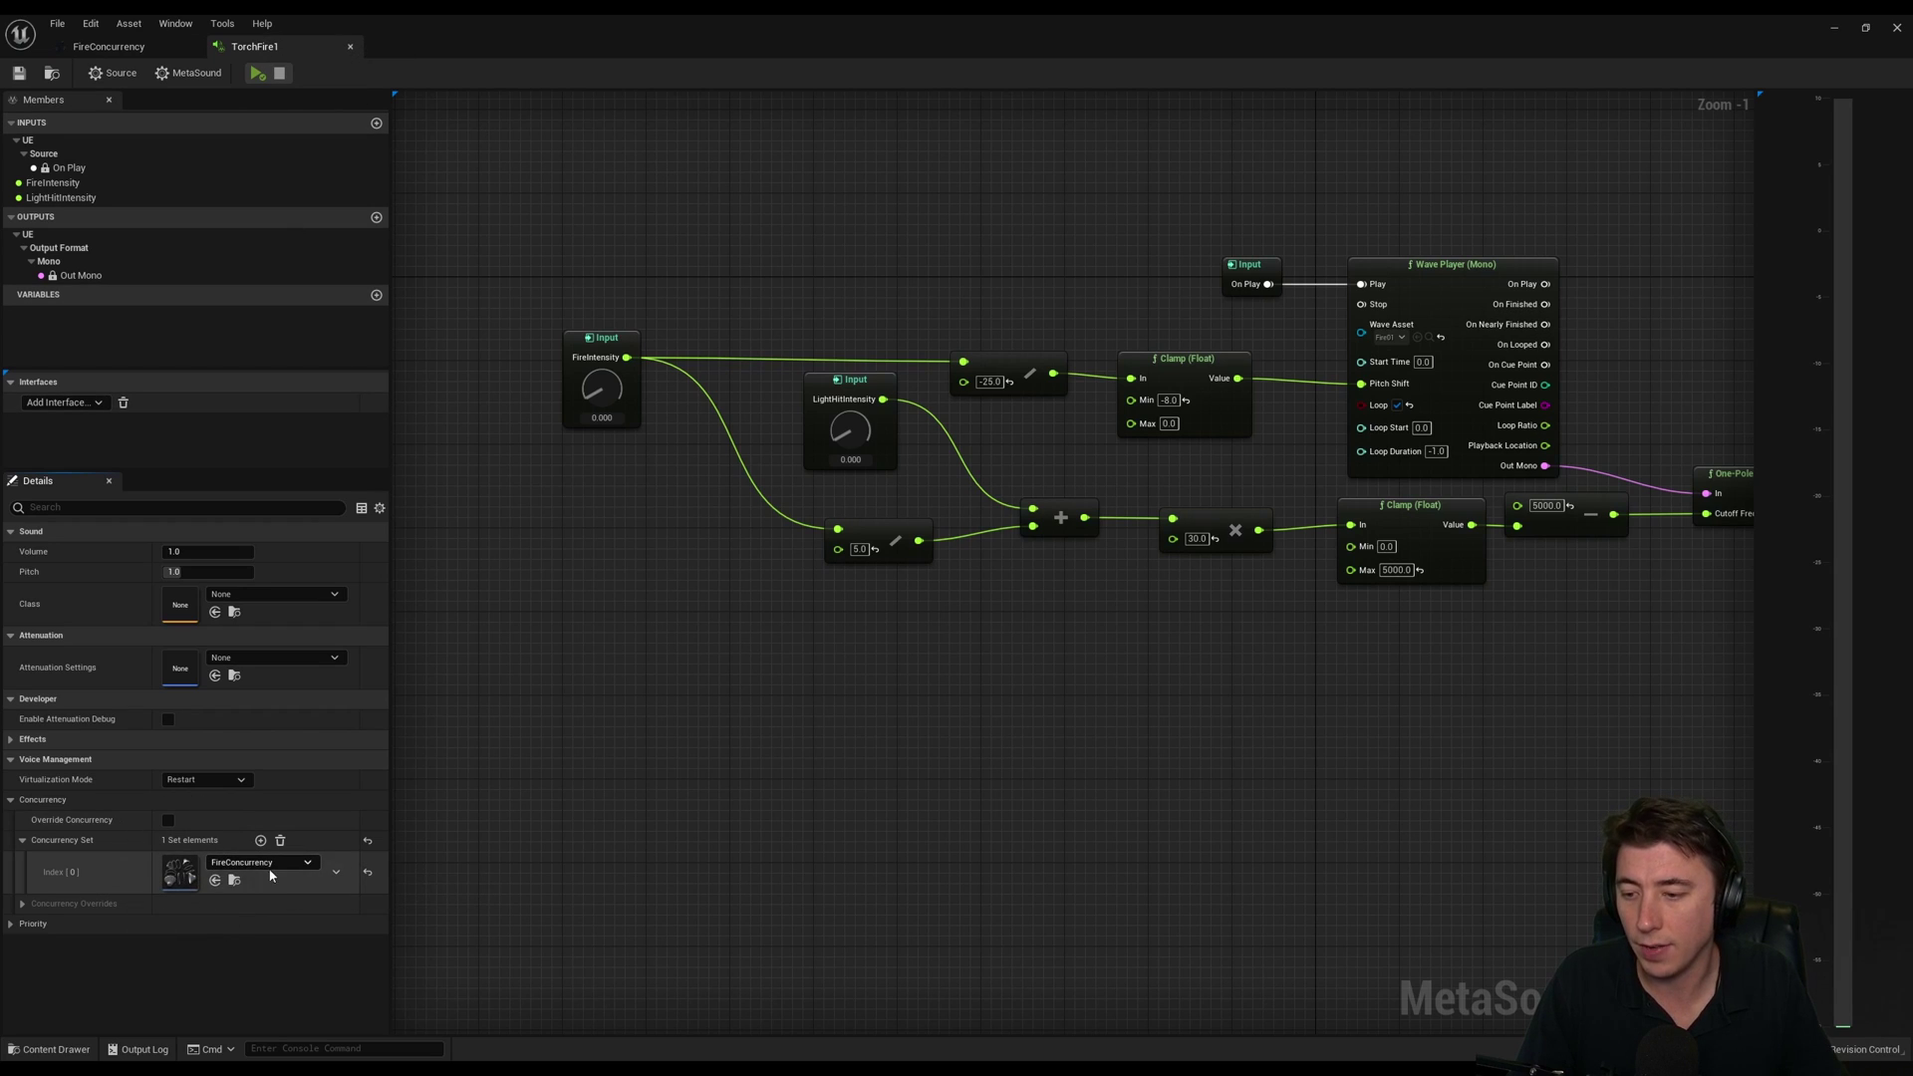
pyautogui.click(349, 48)
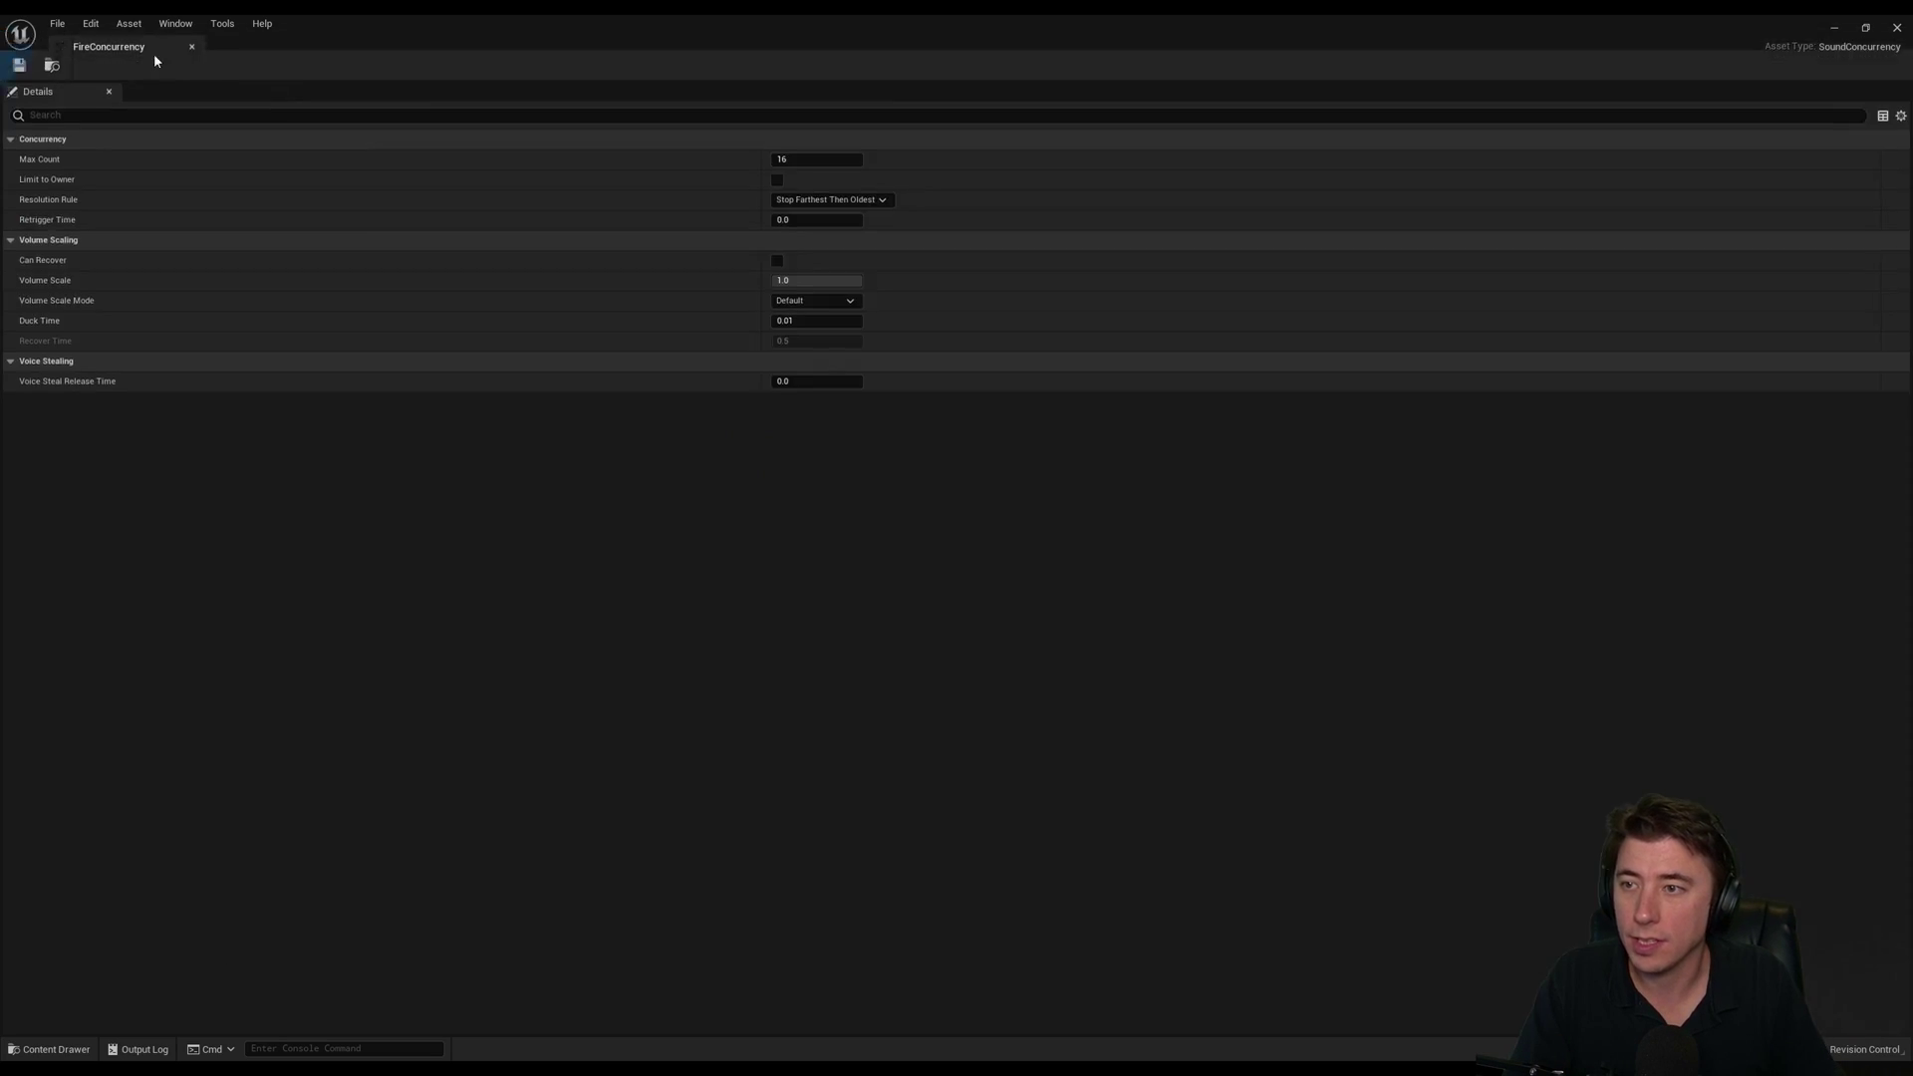
pyautogui.click(194, 49)
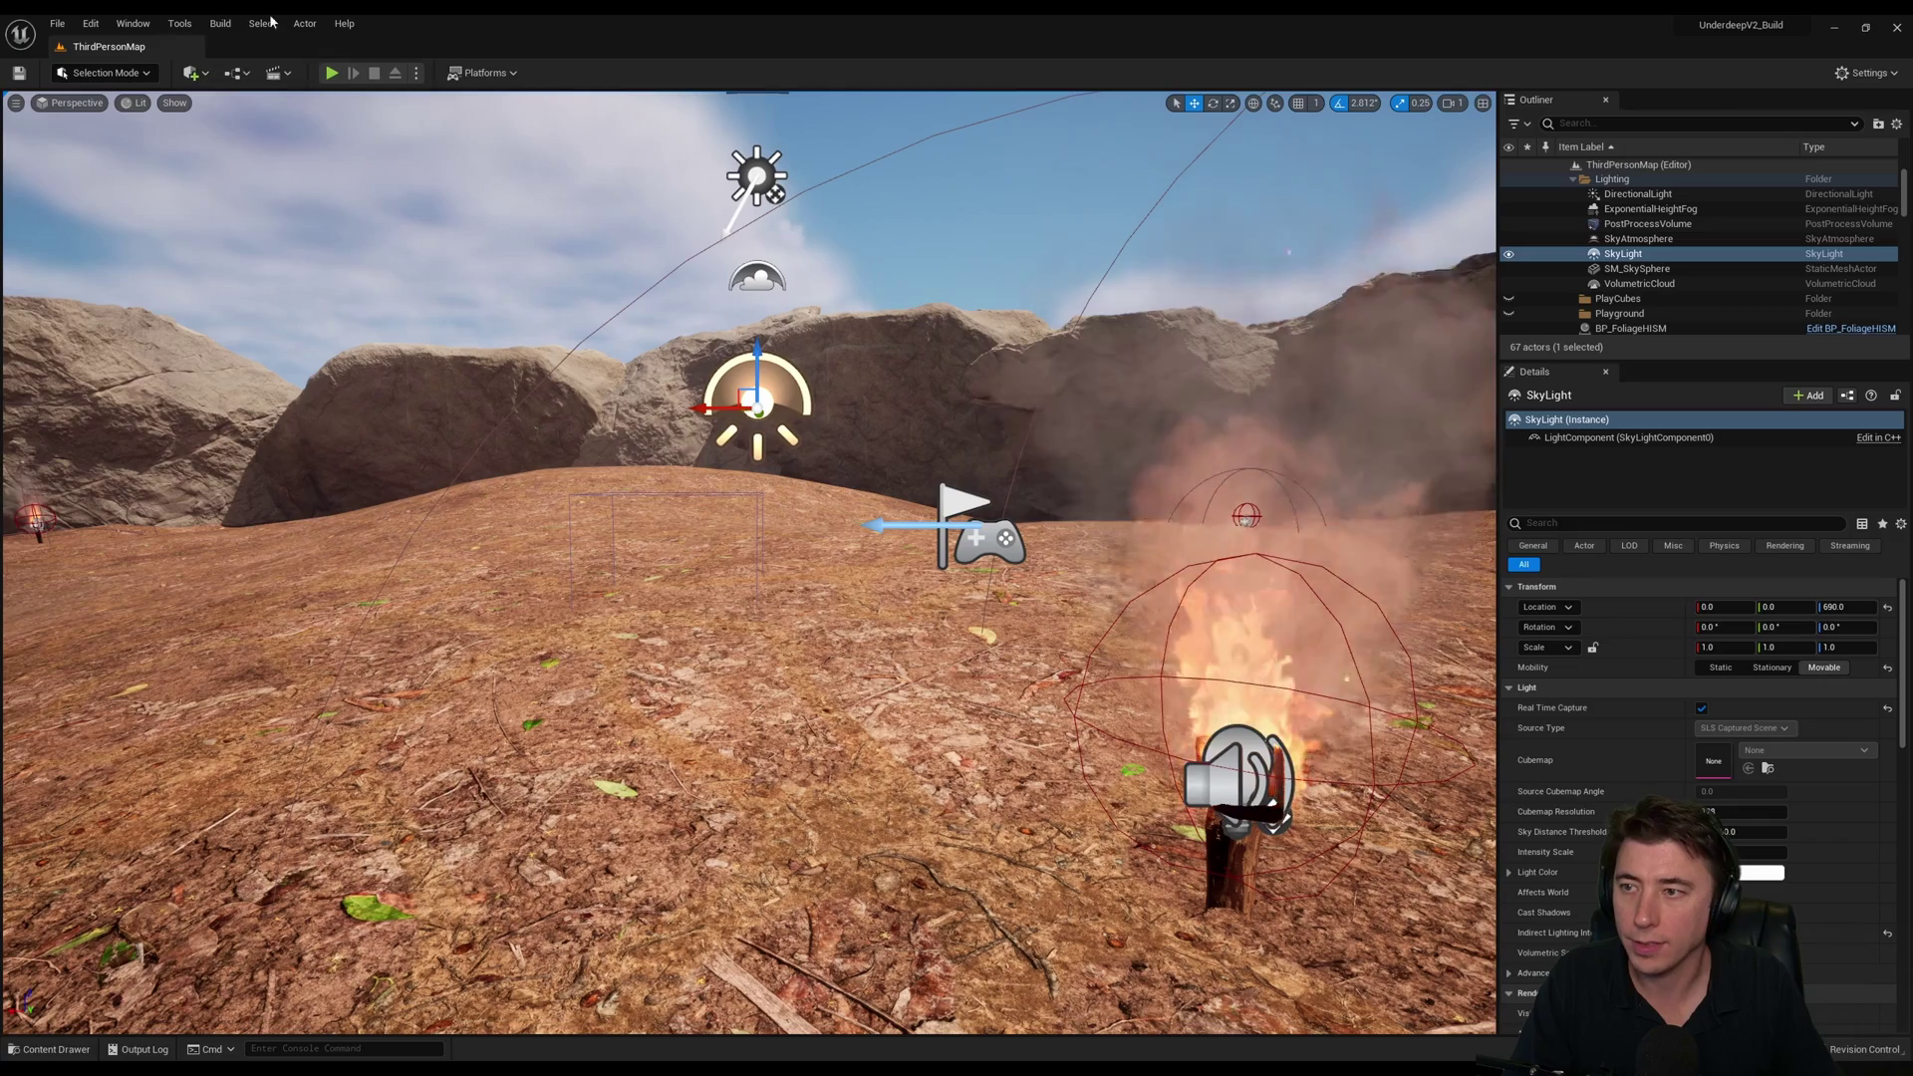
# Step: Start a game preview from the ground near the campfire and run the character forward to test the fire sounds
pyautogui.moveTo(741, 787); pyautogui.dragTo(702, 861, button='right')
pyautogui.rightClick(740, 809)
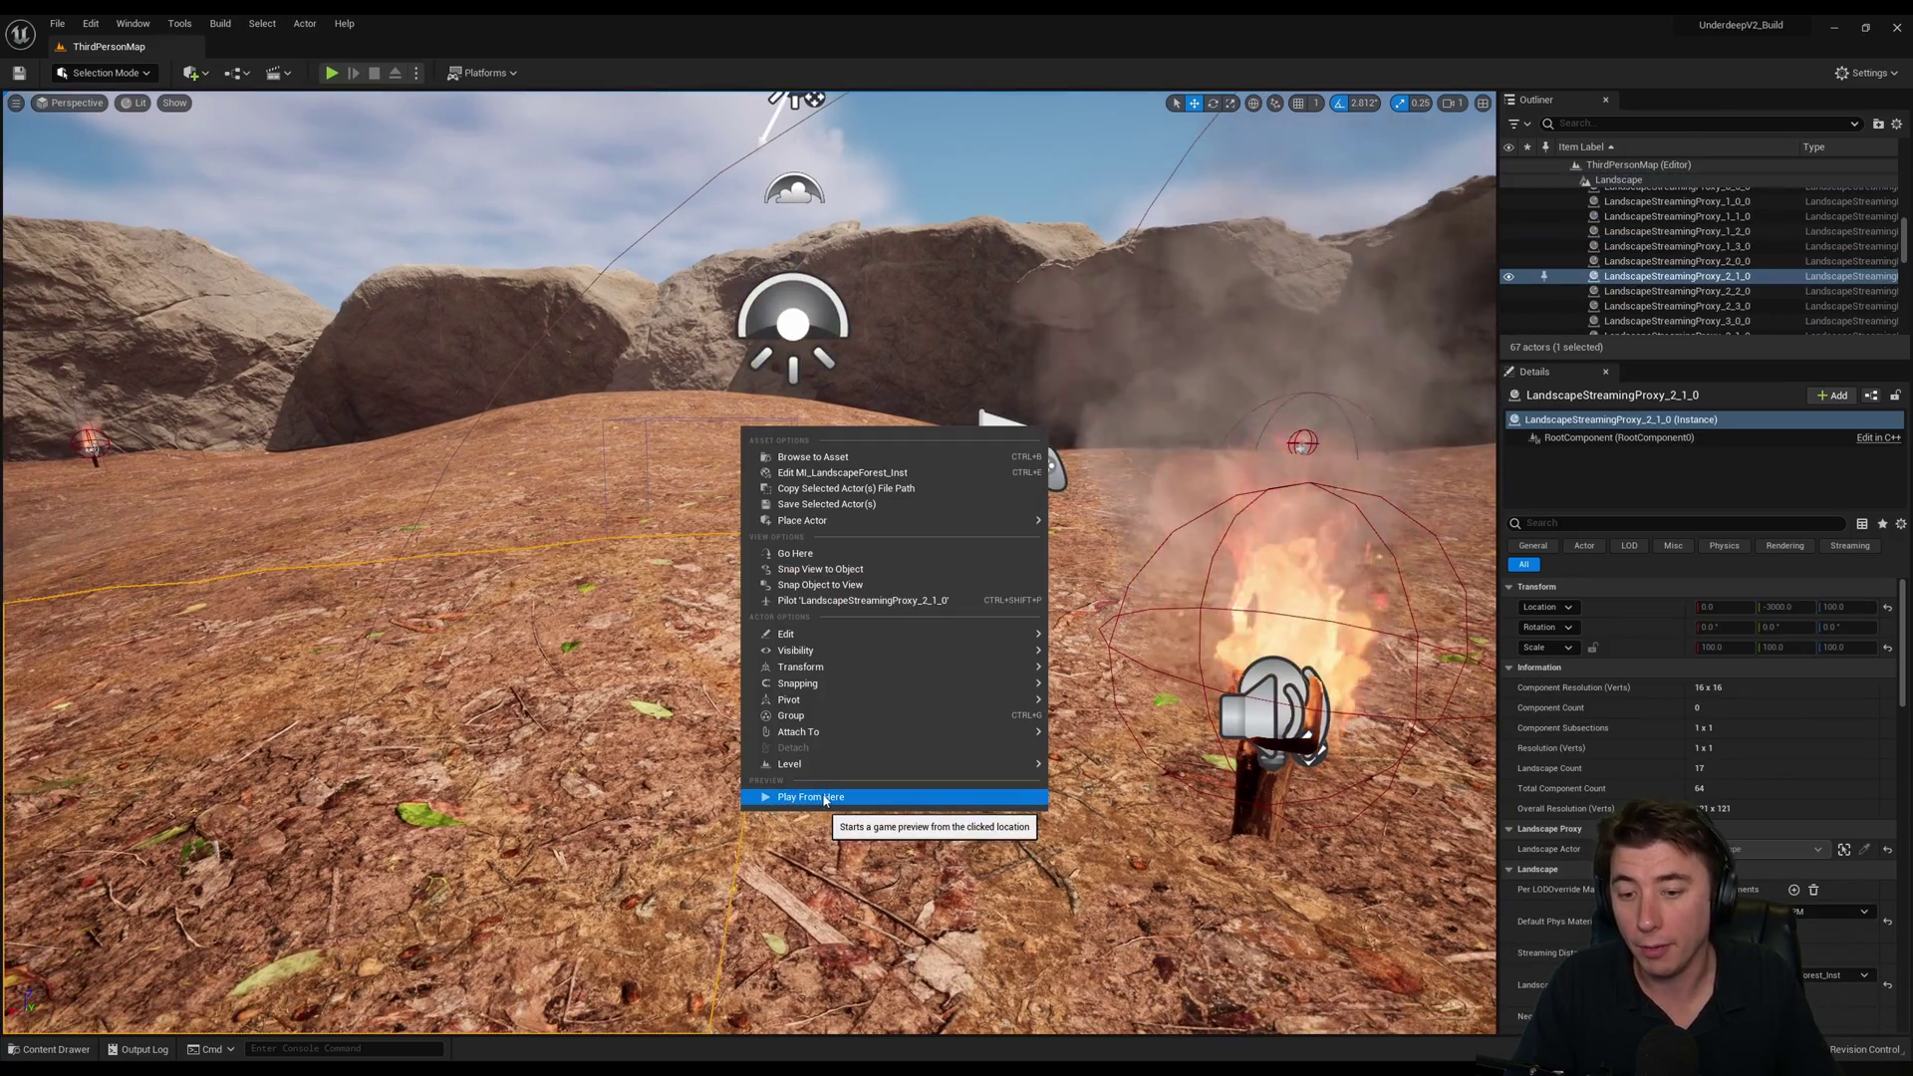
pyautogui.click(807, 797)
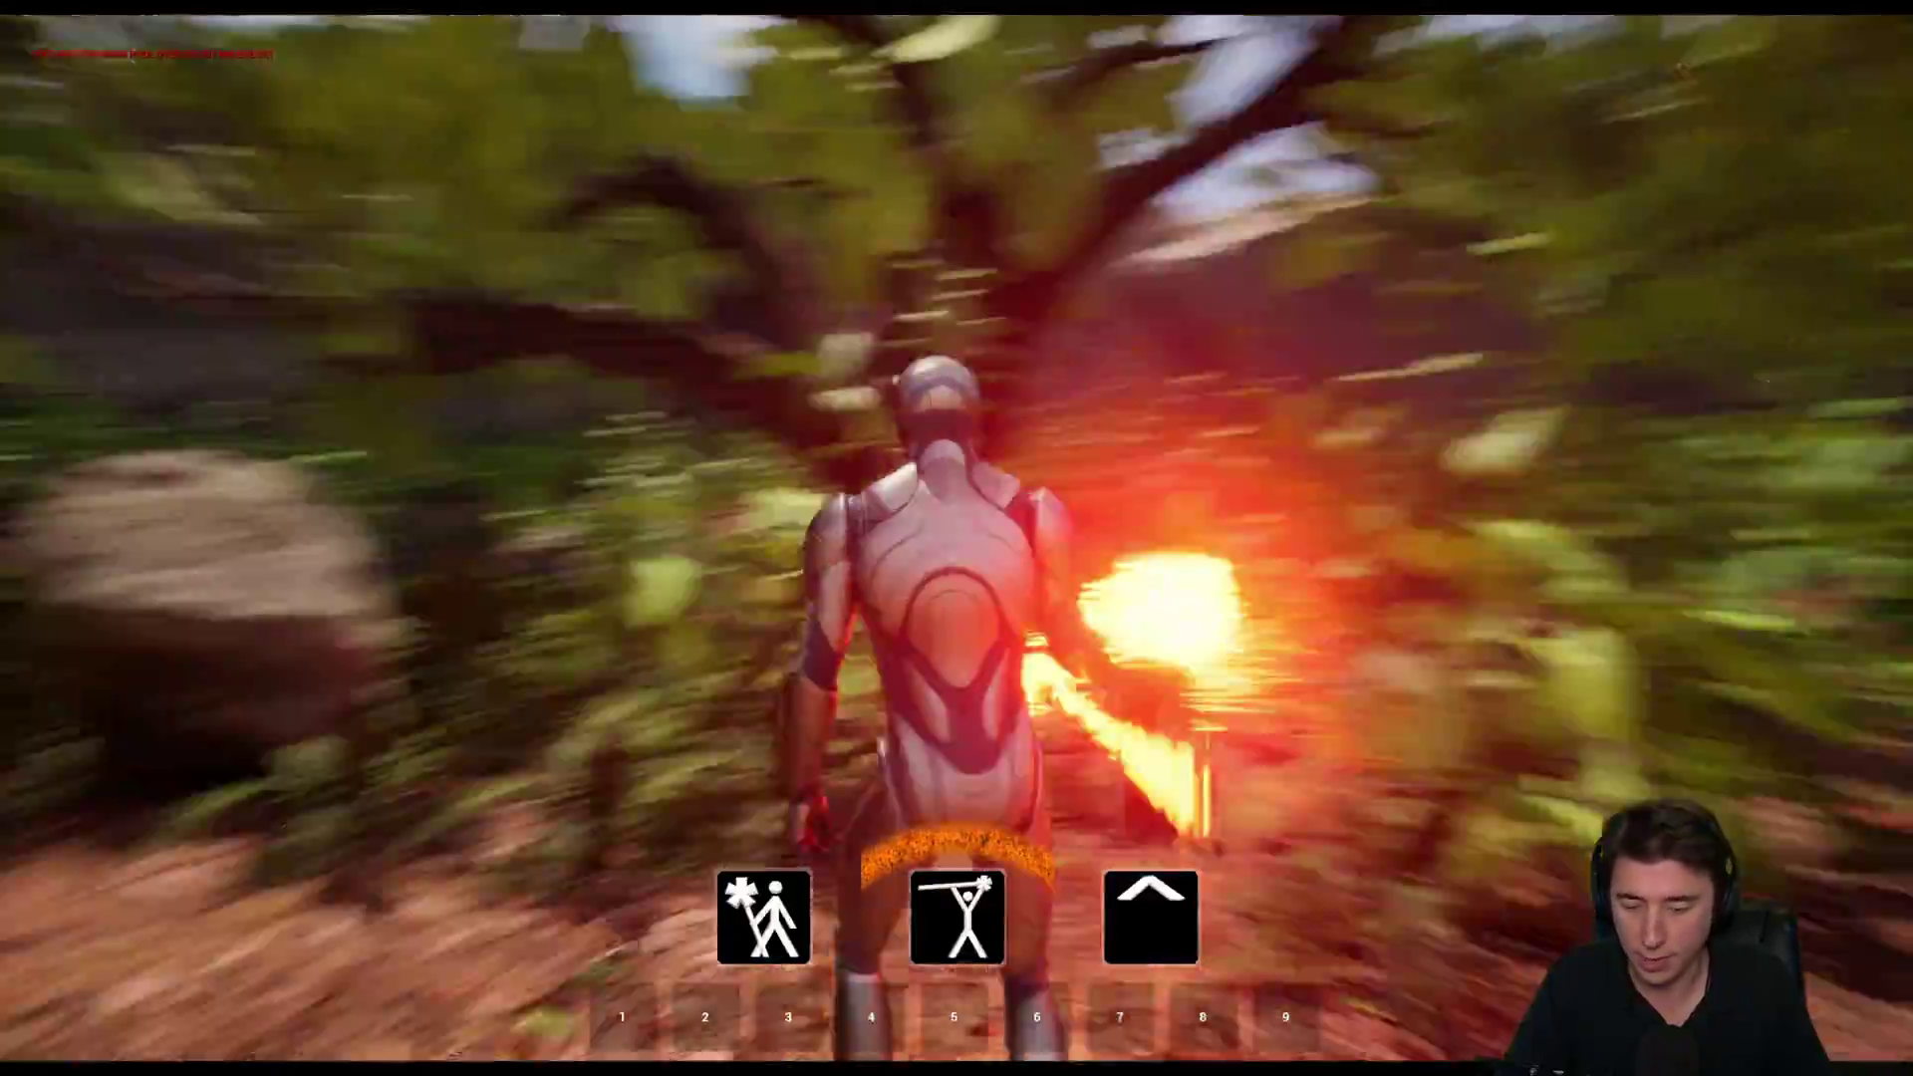
pyautogui.press('w')
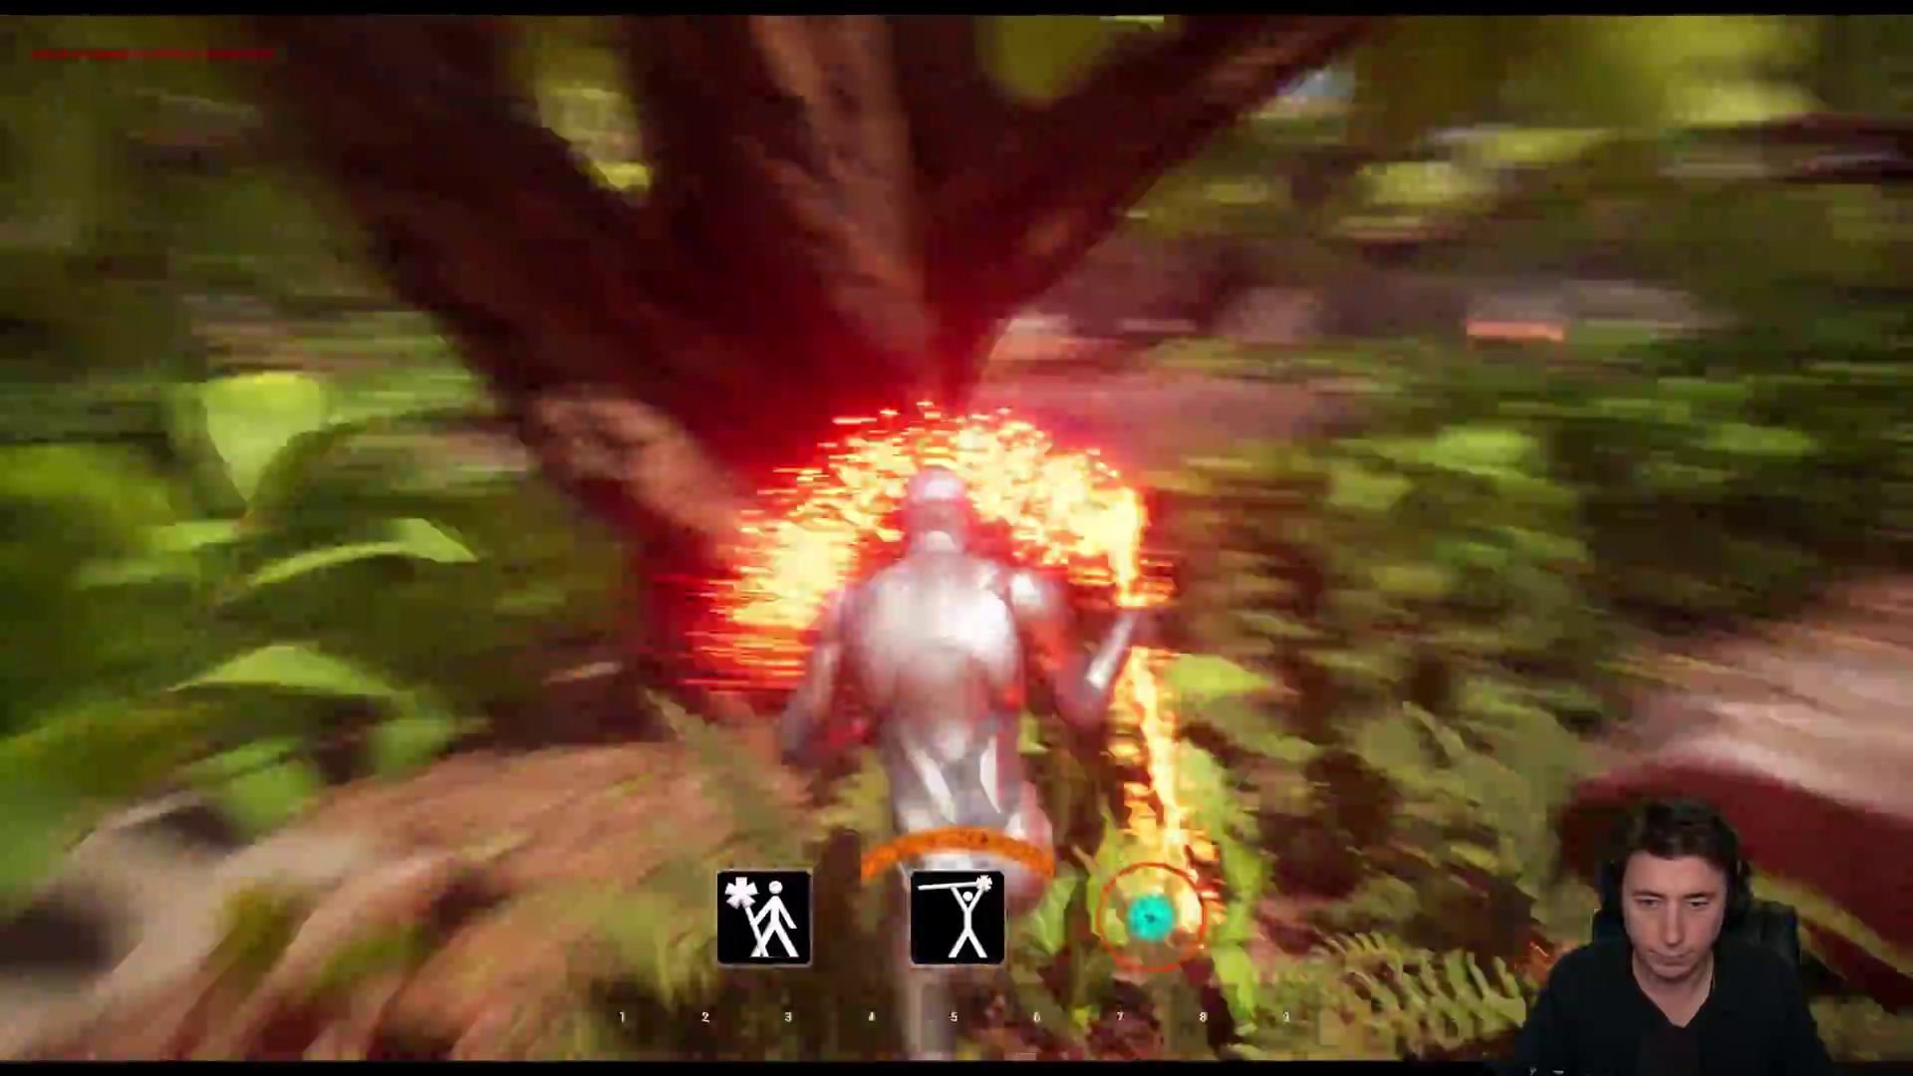